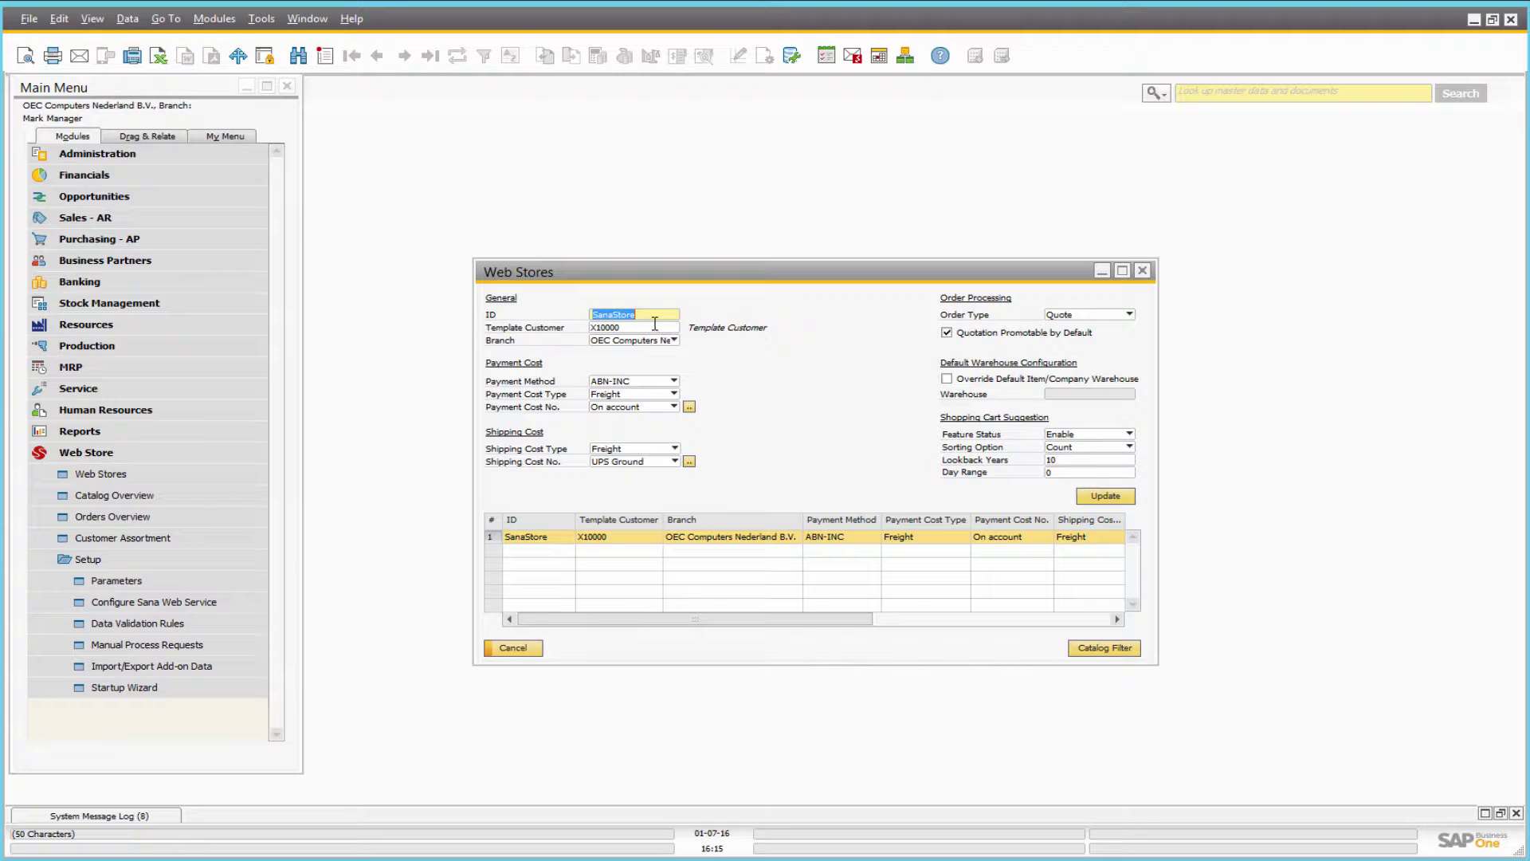
- Review the web store's template customer and order type, keeping Quote selected, and close the Web Stores window
{"action": "left_click", "coordinate": [654, 327]}
{"action": "left_click", "coordinate": [1083, 317]}
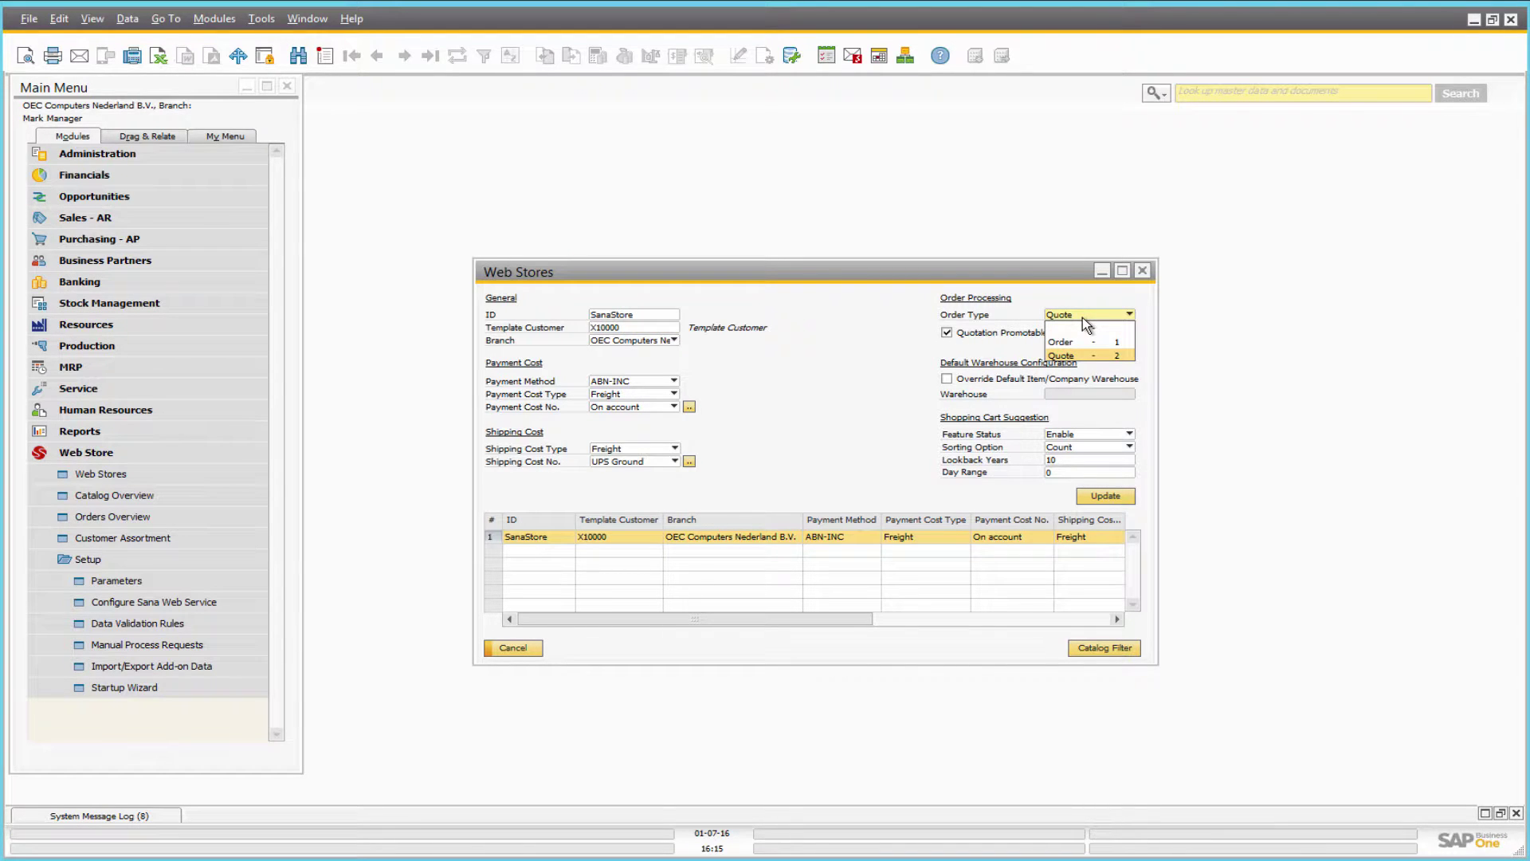
{"action": "left_click", "coordinate": [1107, 358]}
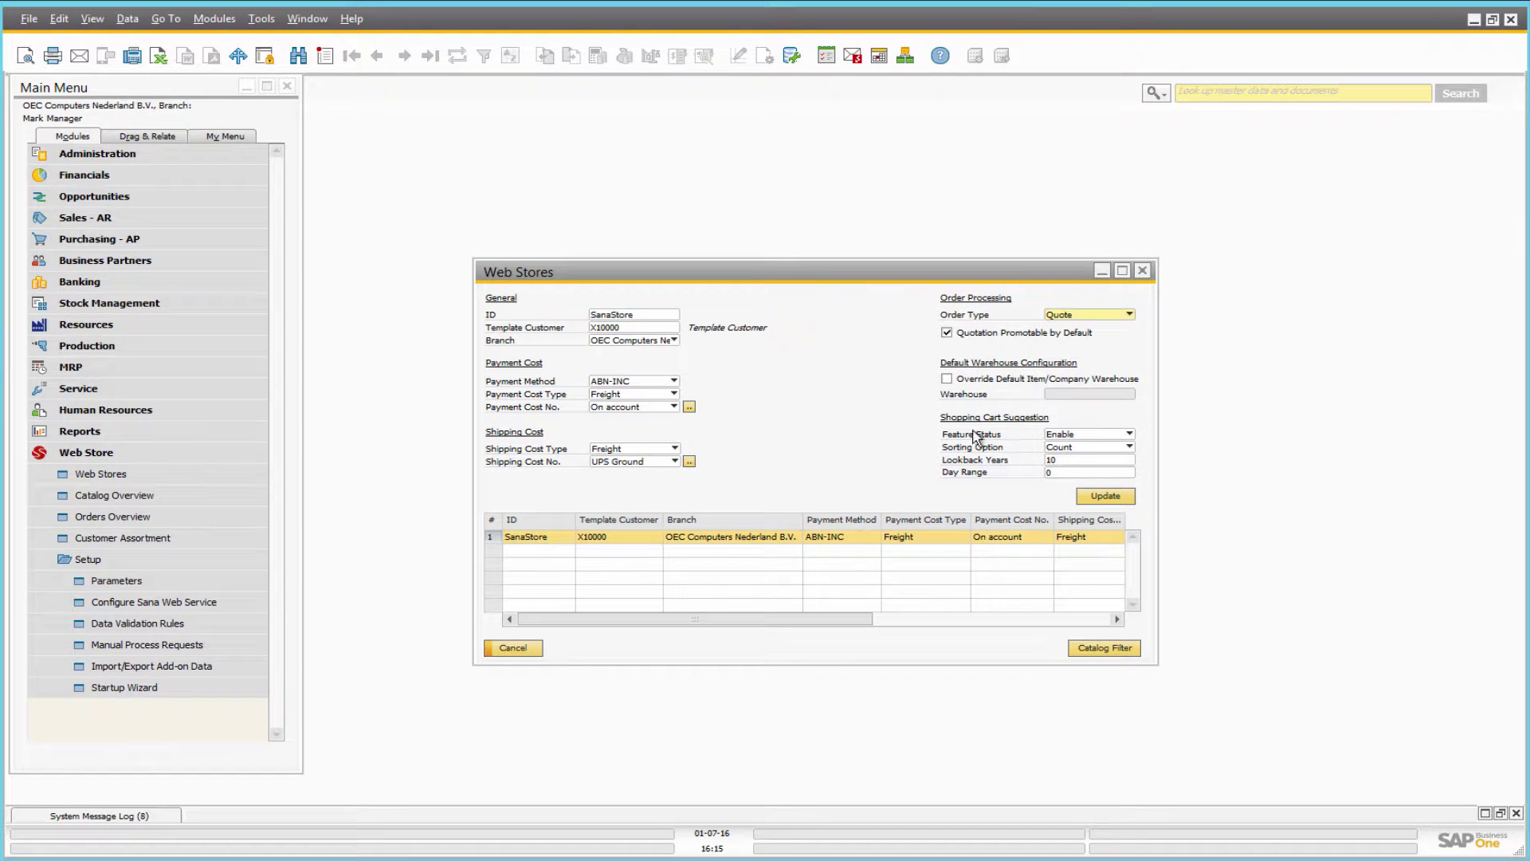
{"action": "left_click", "coordinate": [1143, 271]}
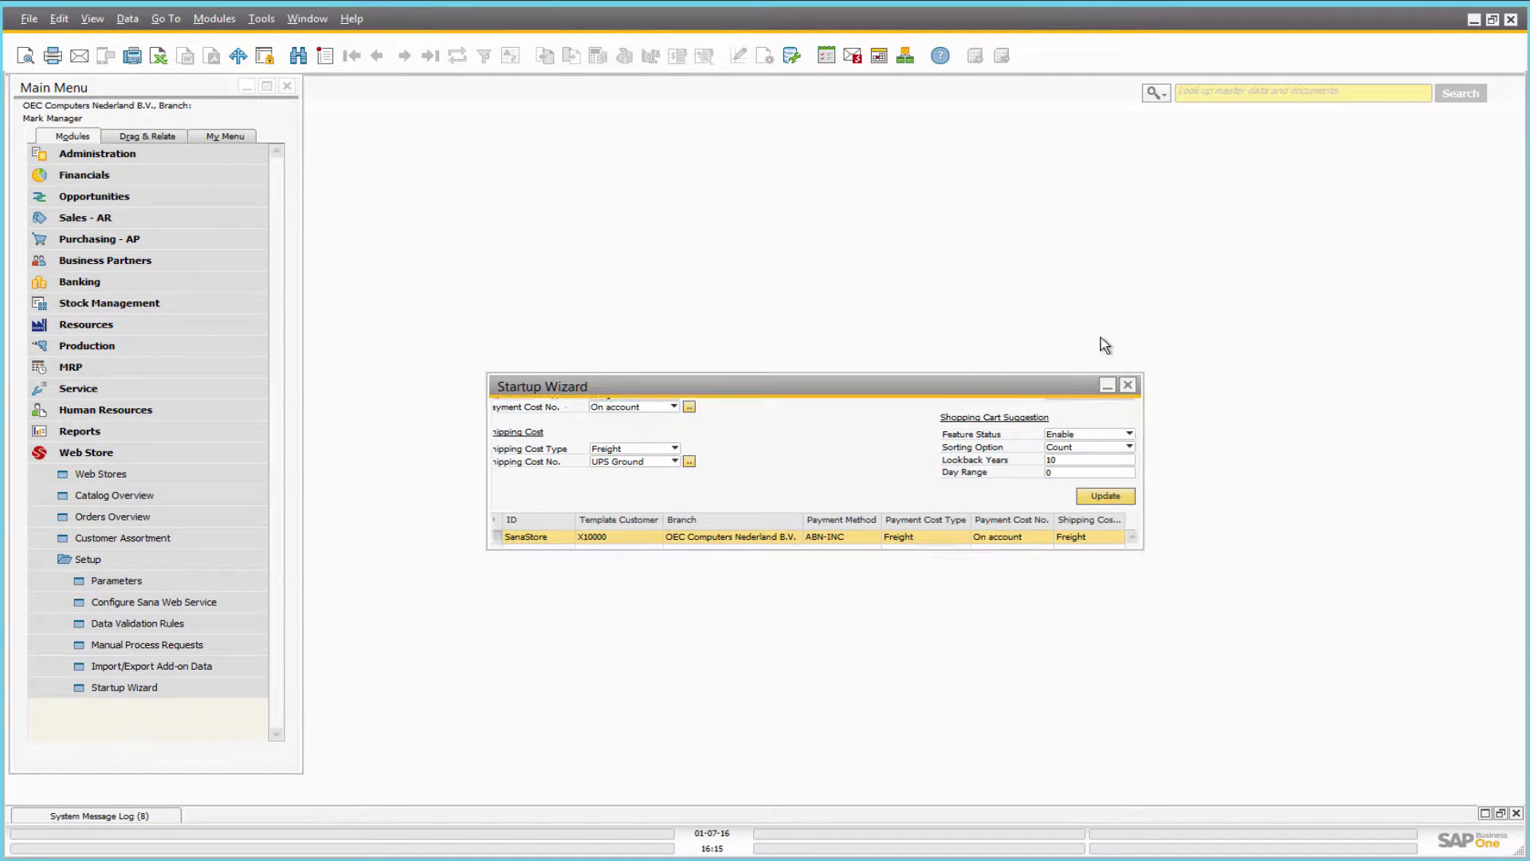
- Continue the Startup Wizard to Freight - Setup, examine the freight names and their line types, and close it
{"action": "left_click", "coordinate": [1104, 531]}
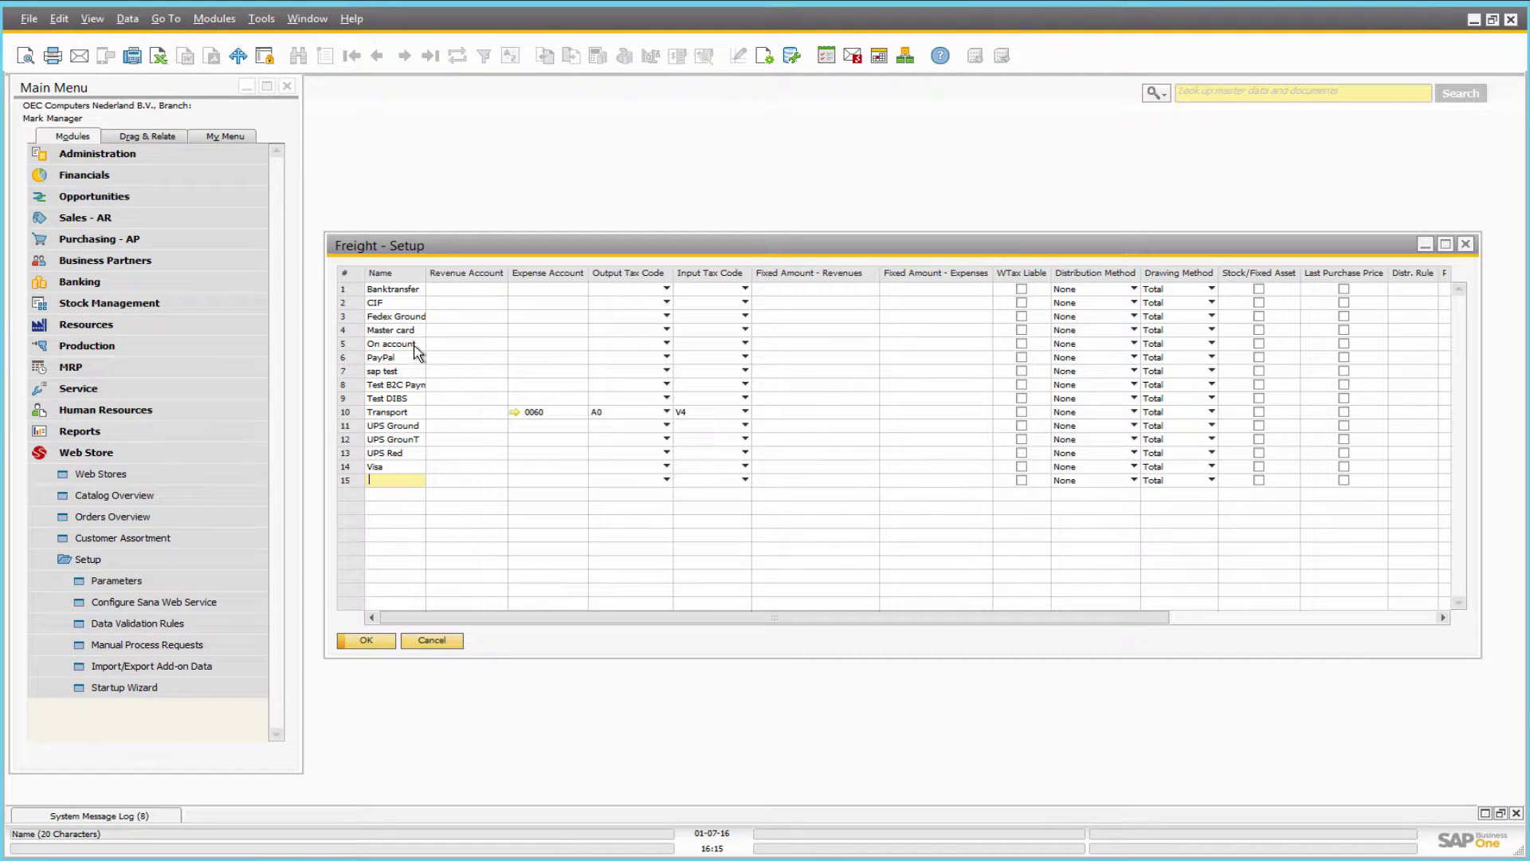
{"action": "left_click_drag", "start_coordinate": [996, 618], "coordinate": [1284, 619]}
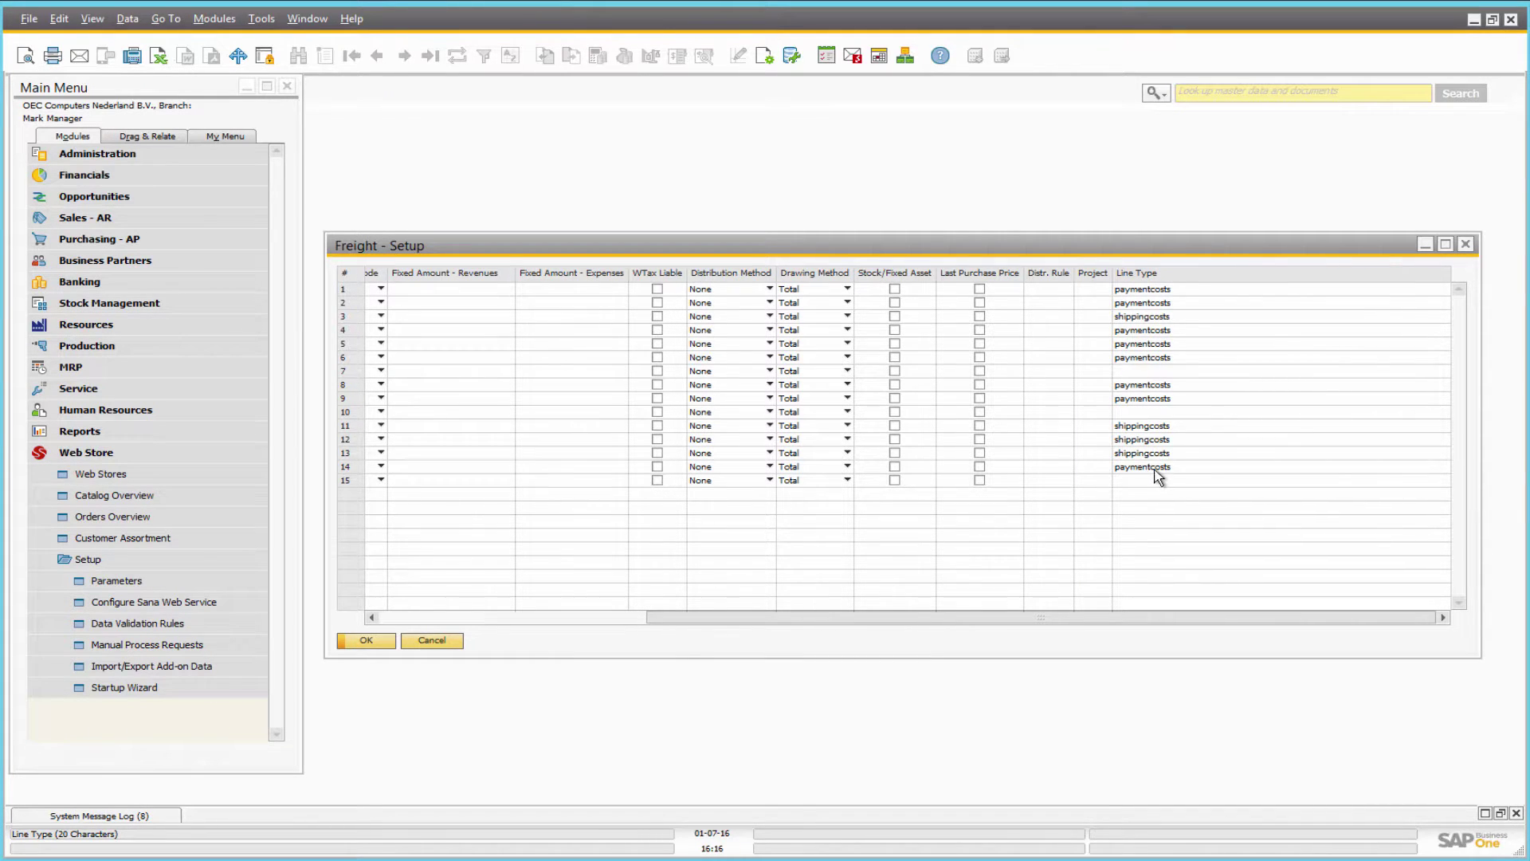
{"action": "left_click", "coordinate": [1466, 244]}
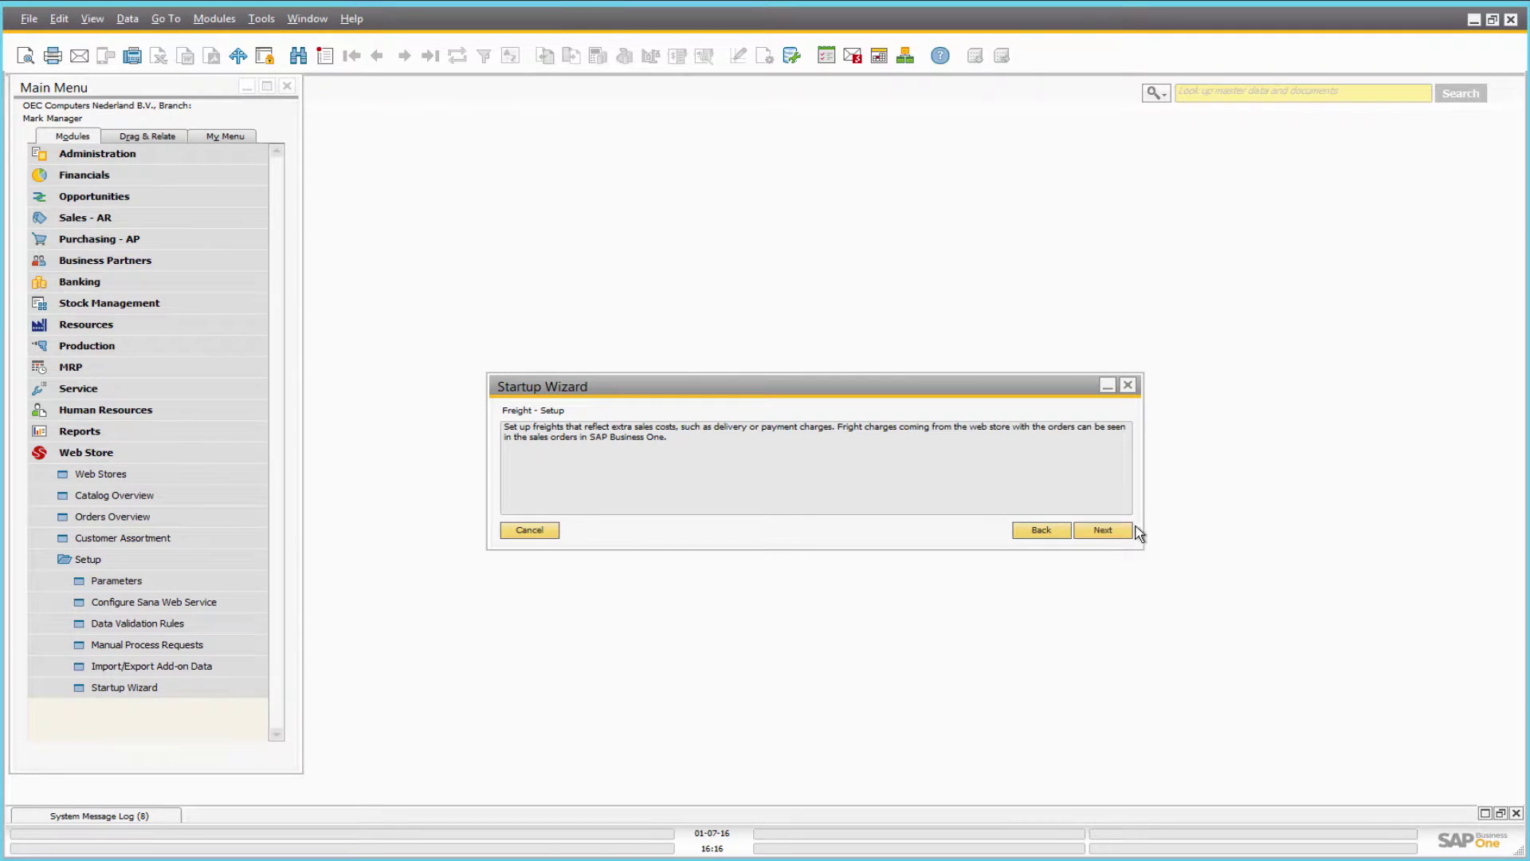
- Continue to Languages - Setup, examine the locale IDs of English and German, and close the window
{"action": "left_click", "coordinate": [1126, 530]}
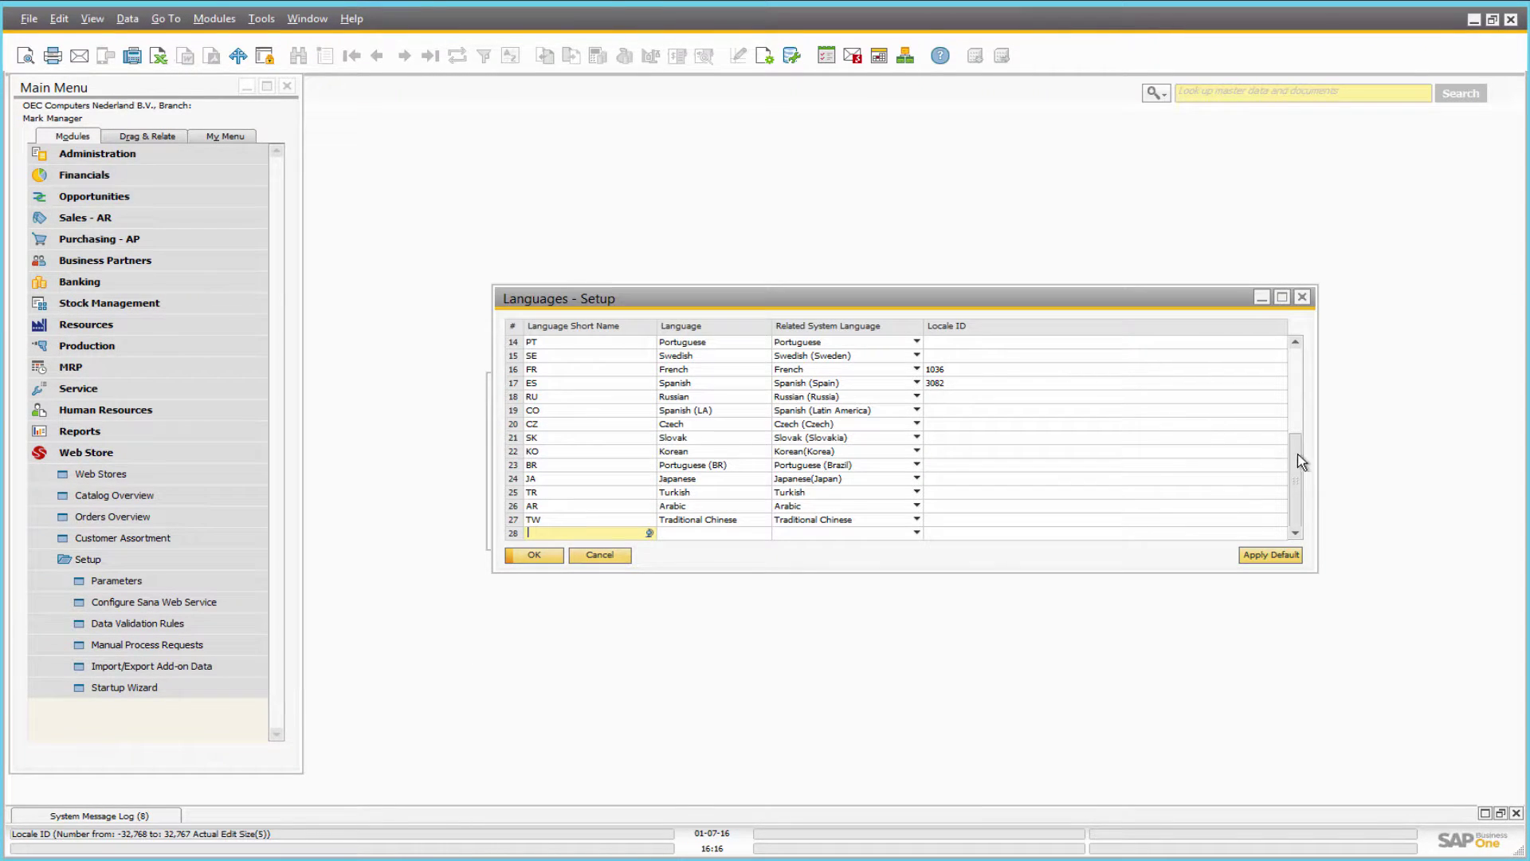
{"action": "scroll", "coordinate": [1299, 399], "scroll_direction": "up", "scroll_amount": 5}
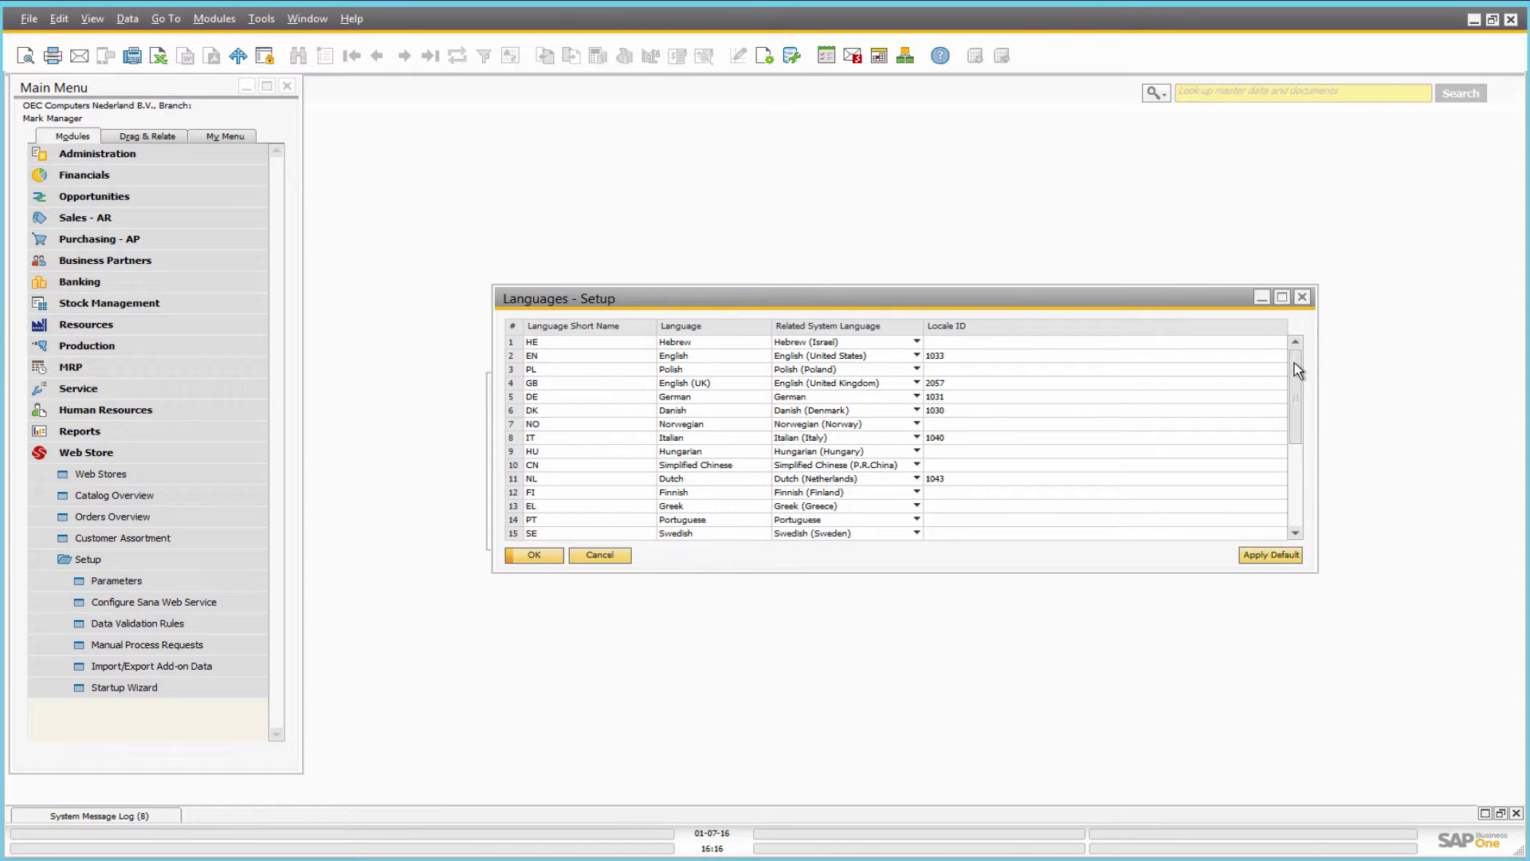
{"action": "left_click", "coordinate": [726, 358]}
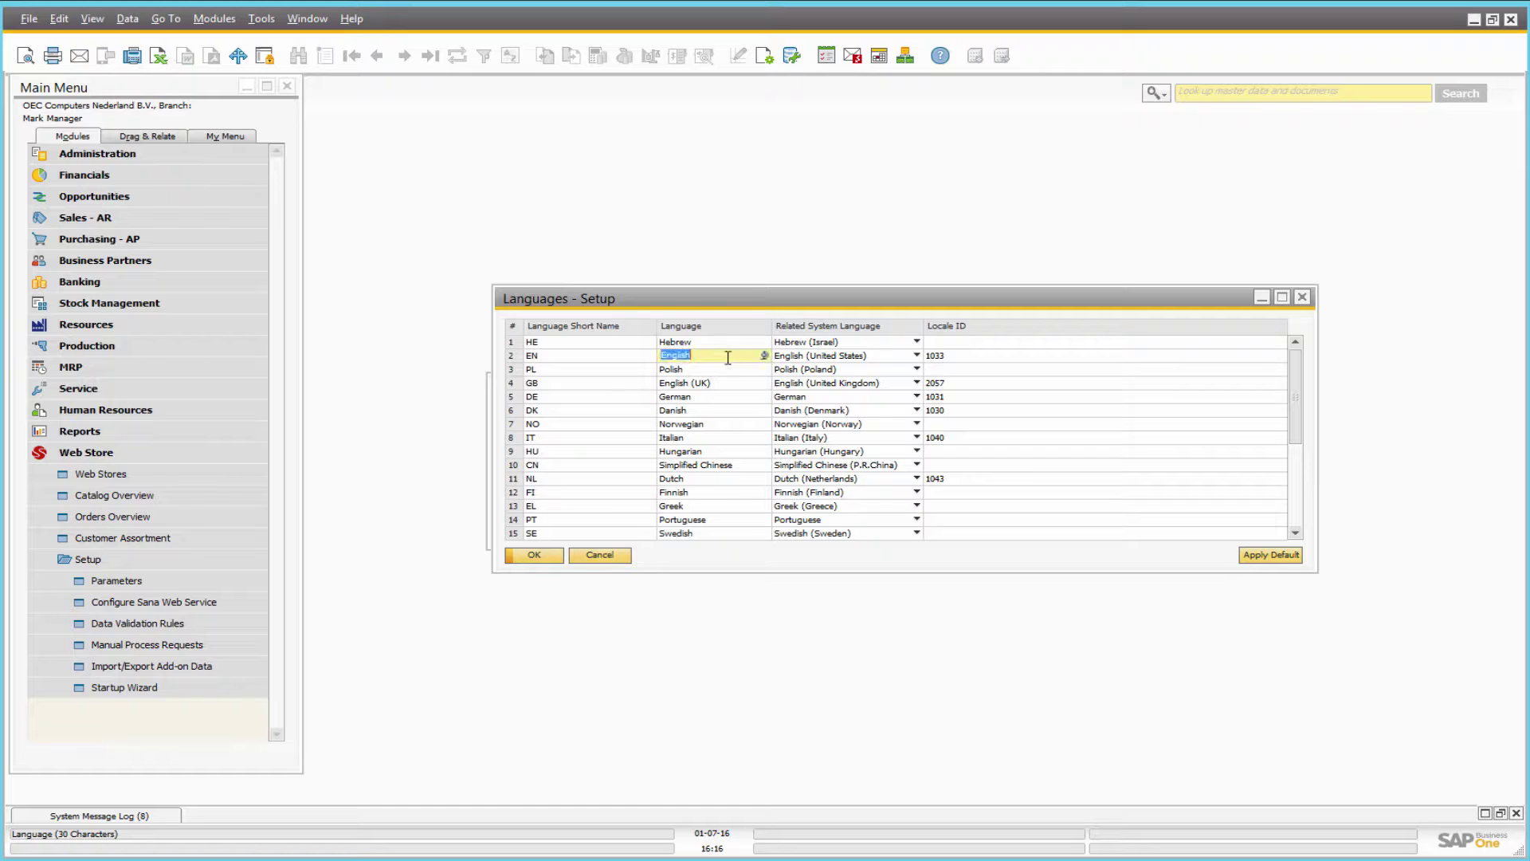
{"action": "left_click", "coordinate": [959, 358]}
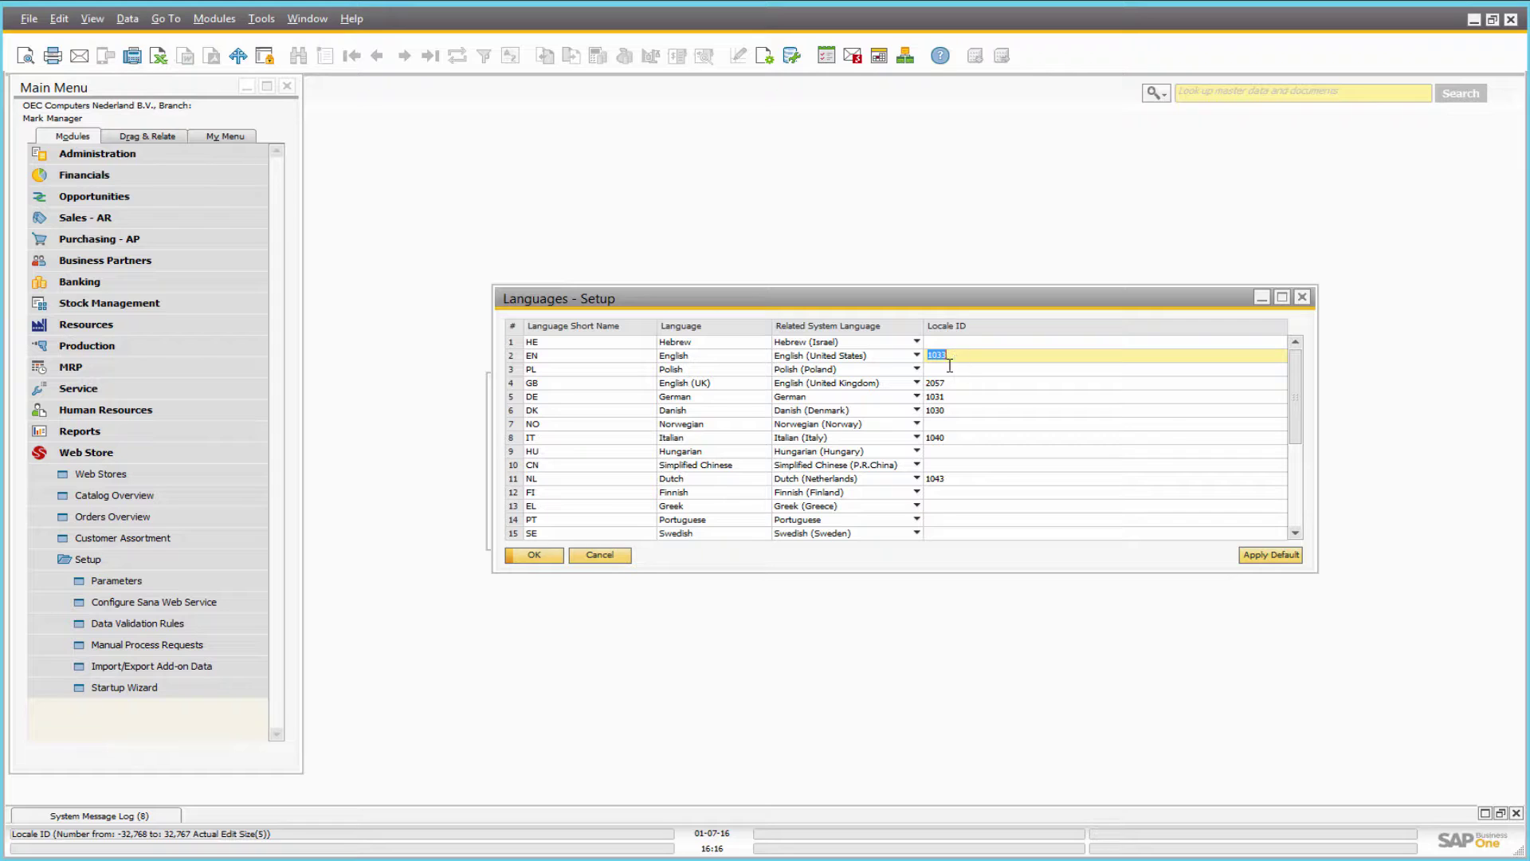
{"action": "left_click", "coordinate": [724, 395]}
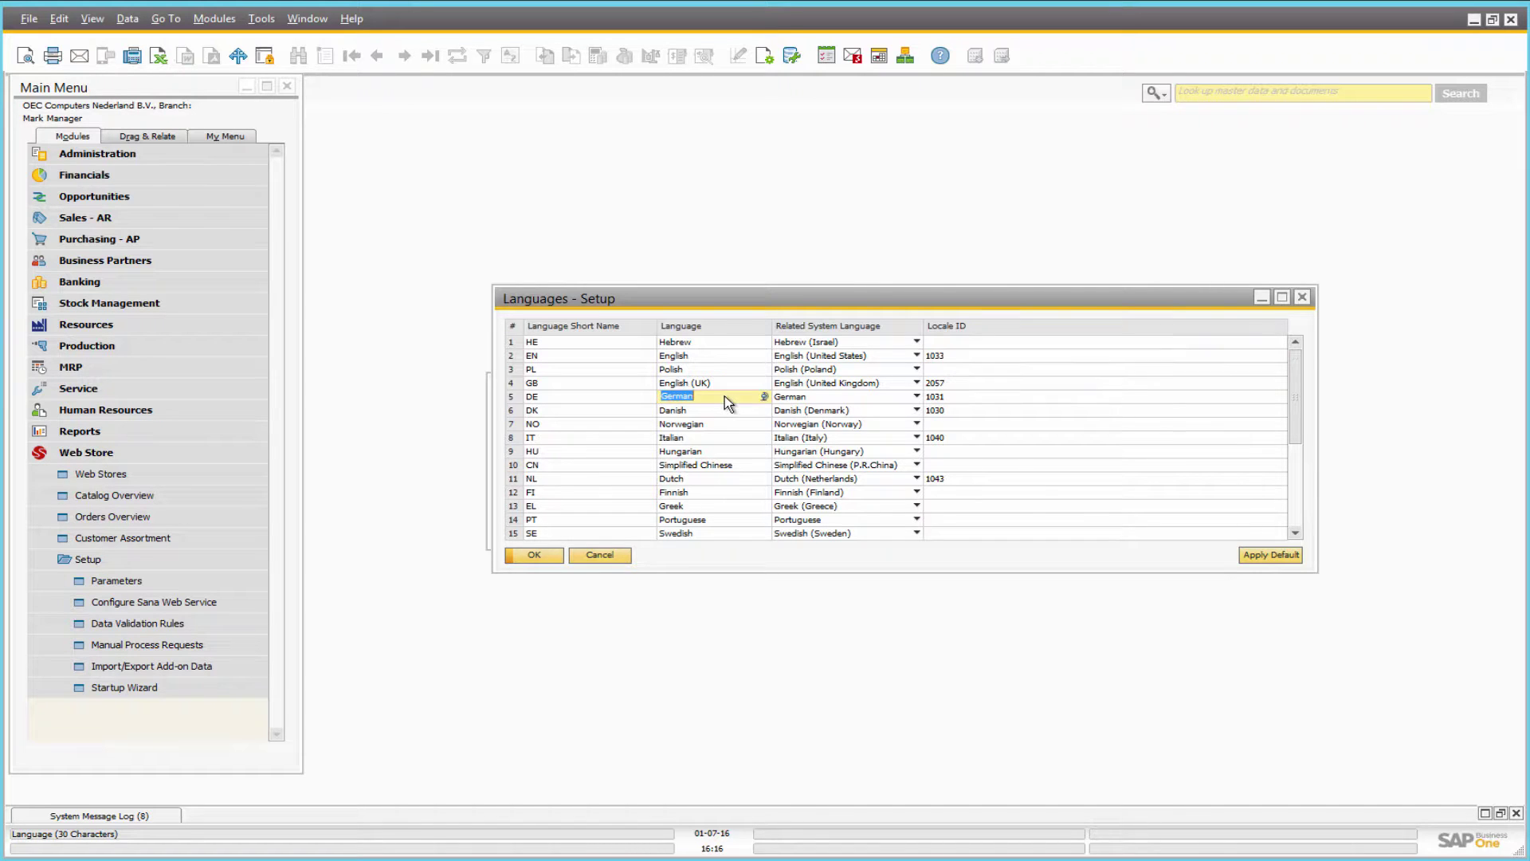
{"action": "left_click", "coordinate": [951, 396]}
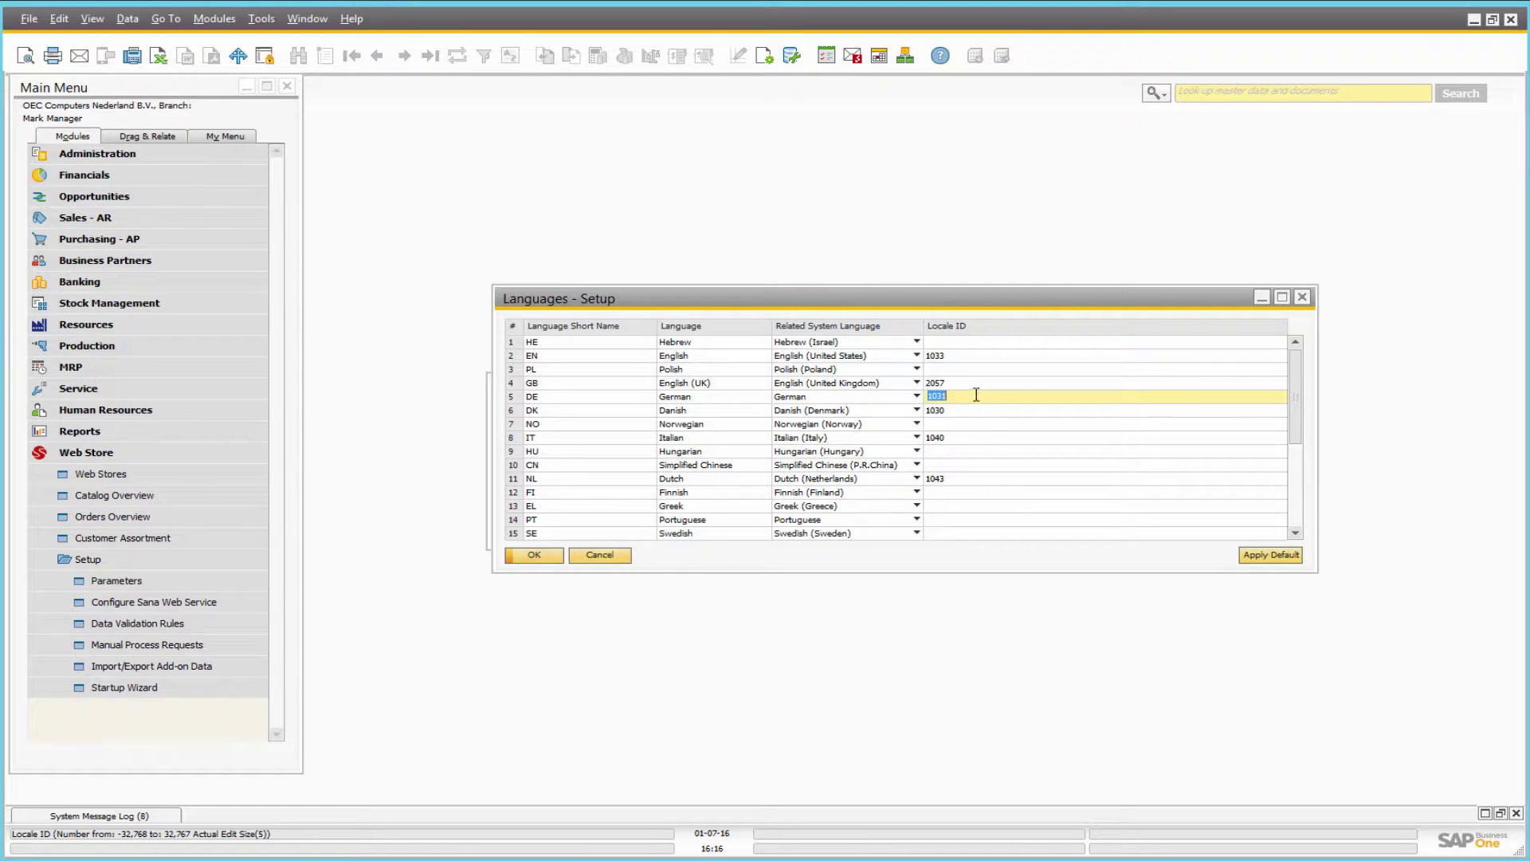
{"action": "left_click", "coordinate": [1303, 303]}
- Continue to Countries - Setup and examine the customer template and web store visibility for the United Kingdom and USA, closing the window when done
{"action": "left_click", "coordinate": [1103, 530]}
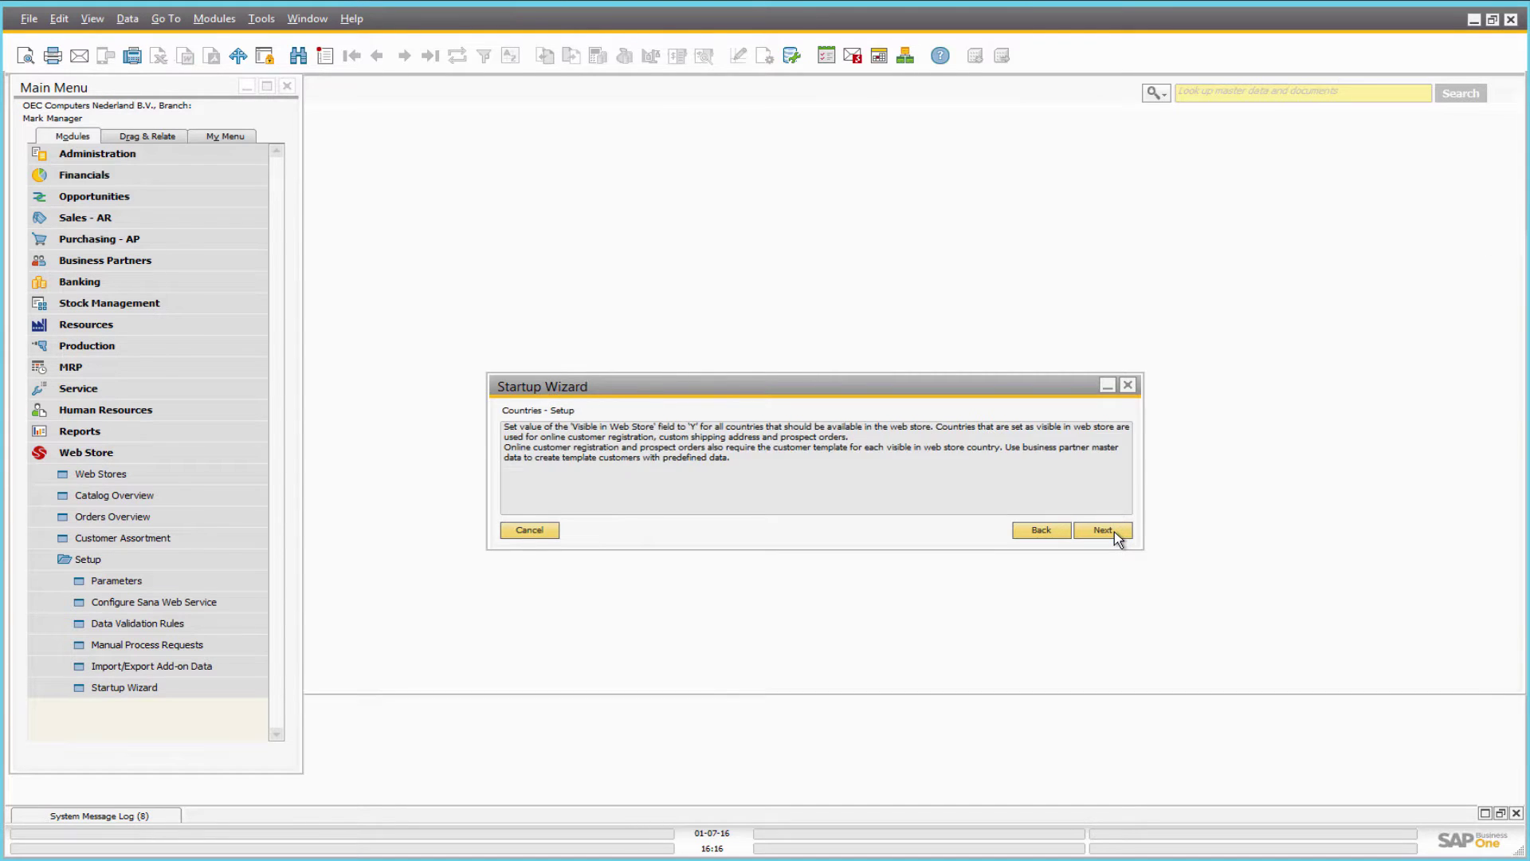
{"action": "left_click", "coordinate": [1103, 530]}
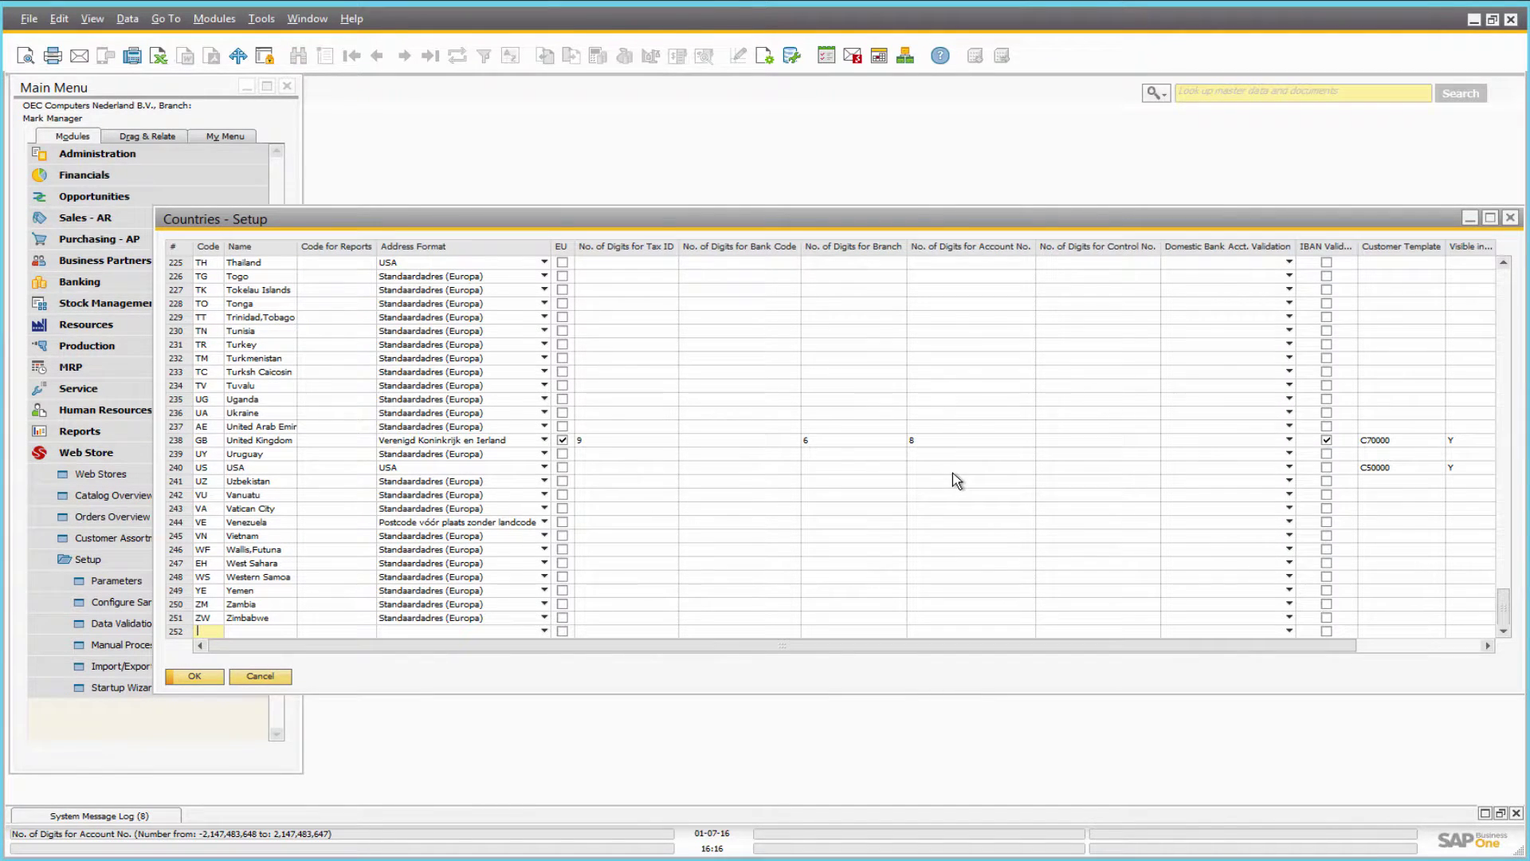
{"action": "left_click", "coordinate": [288, 443]}
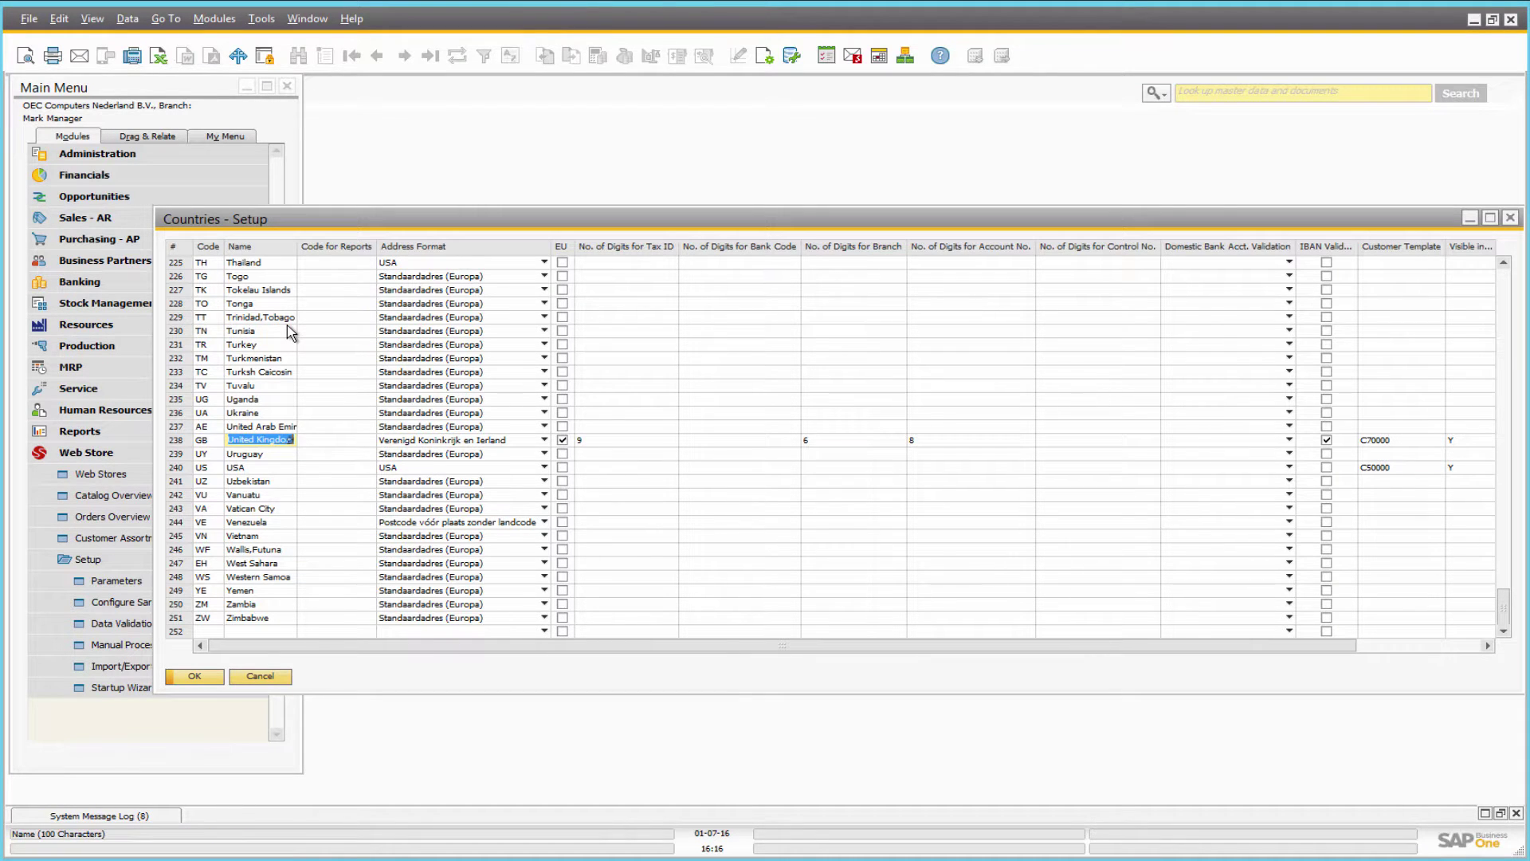
{"action": "left_click", "coordinate": [267, 468]}
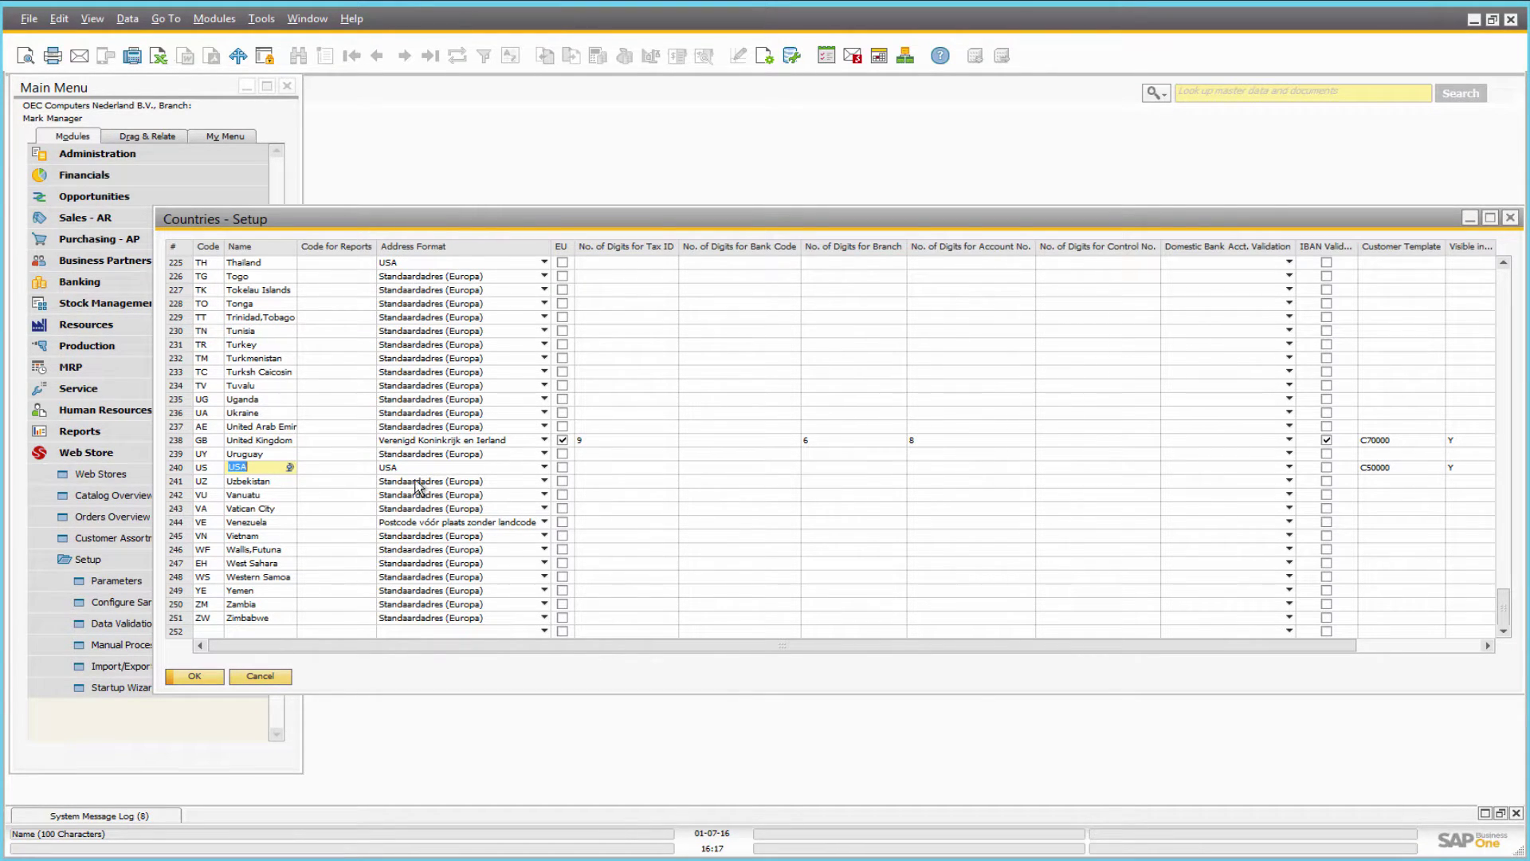
{"action": "left_click", "coordinate": [1454, 472]}
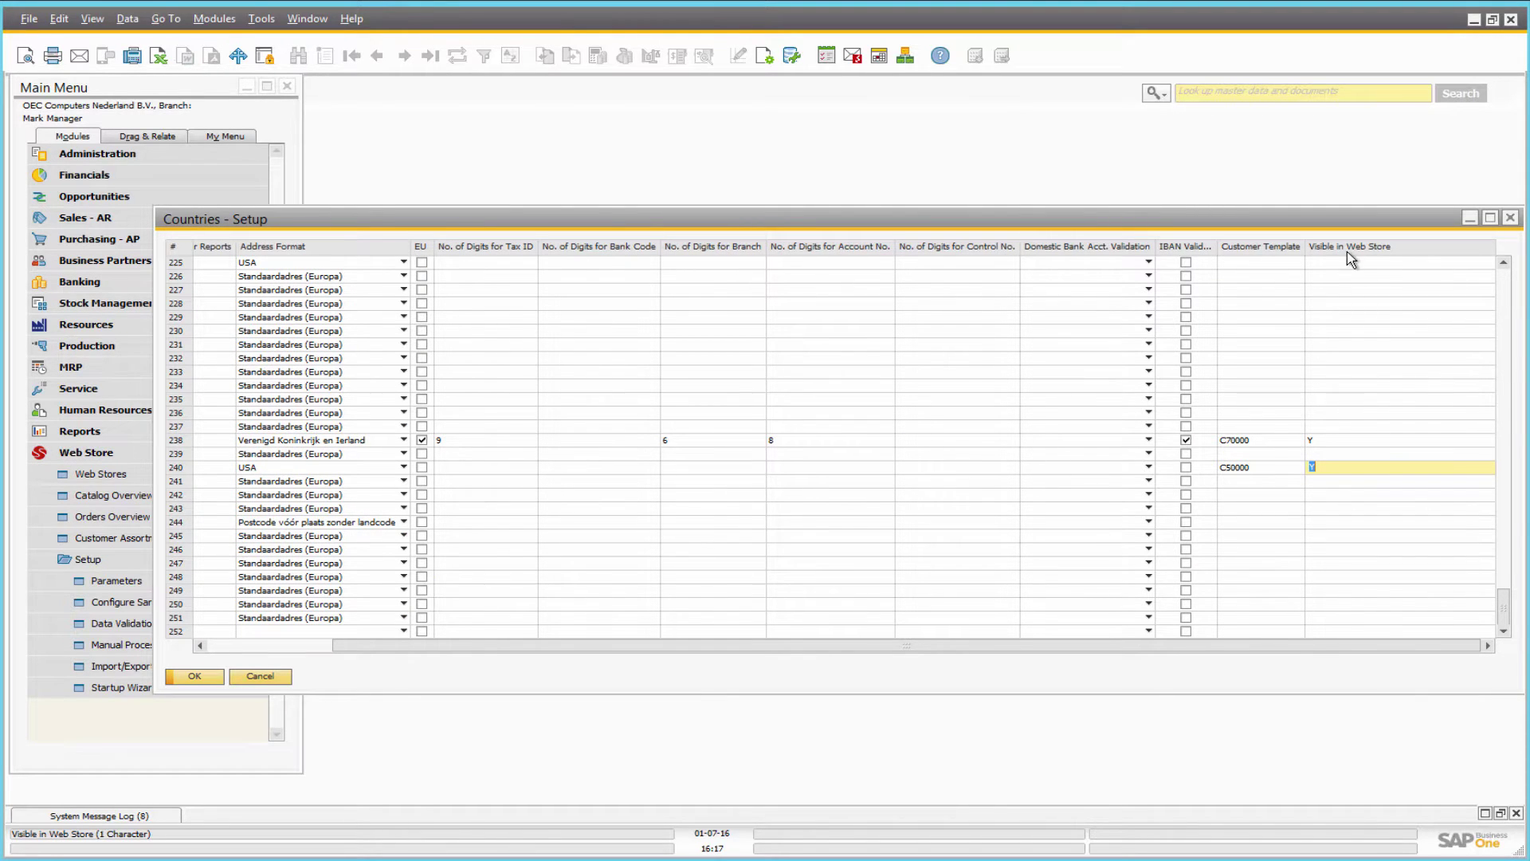
{"action": "left_click", "coordinate": [1267, 467]}
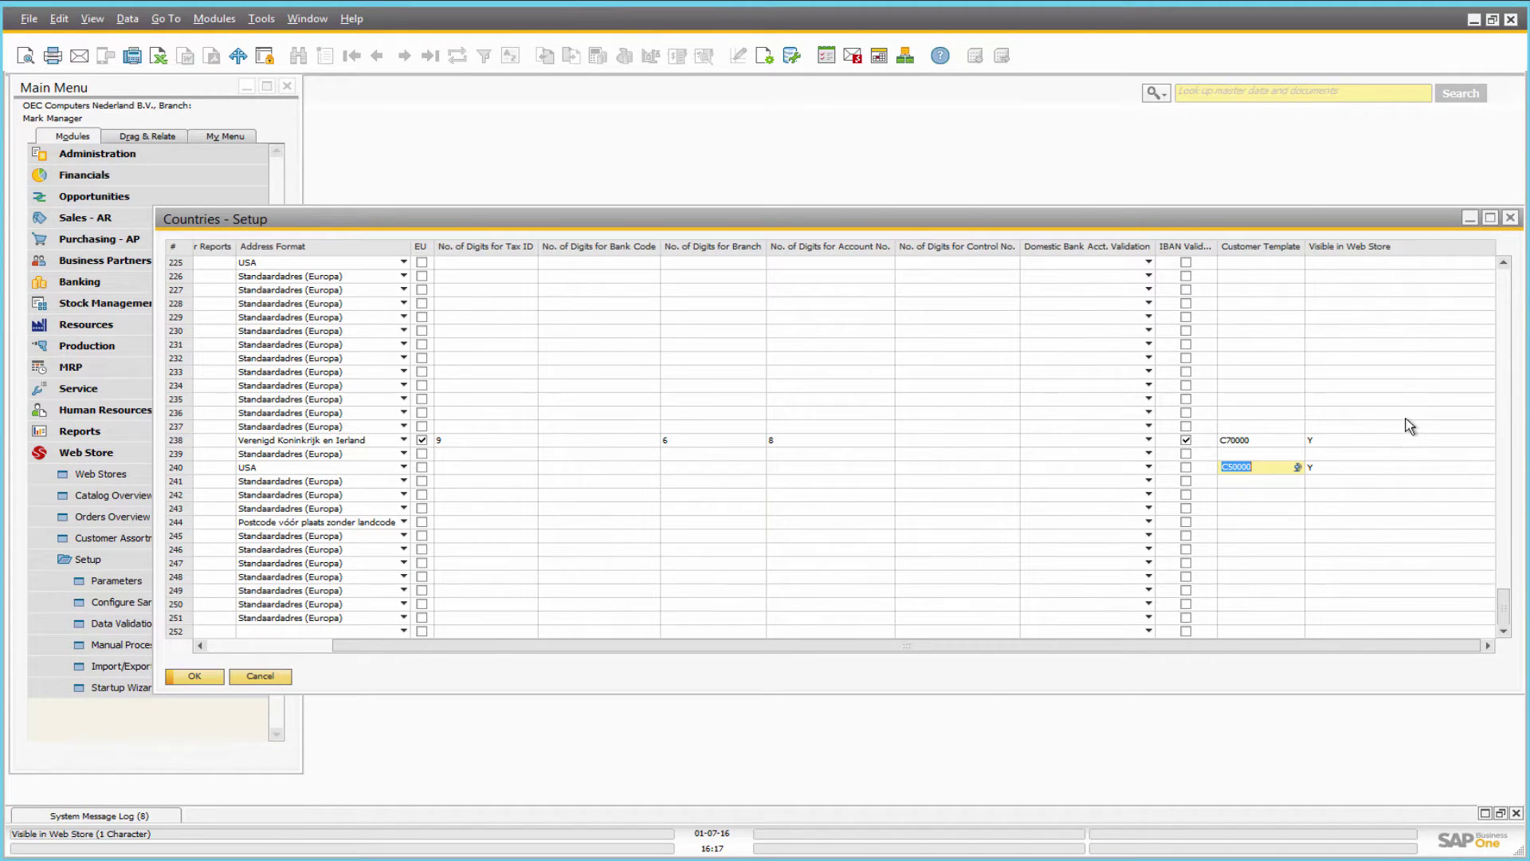
{"action": "left_click", "coordinate": [1276, 438]}
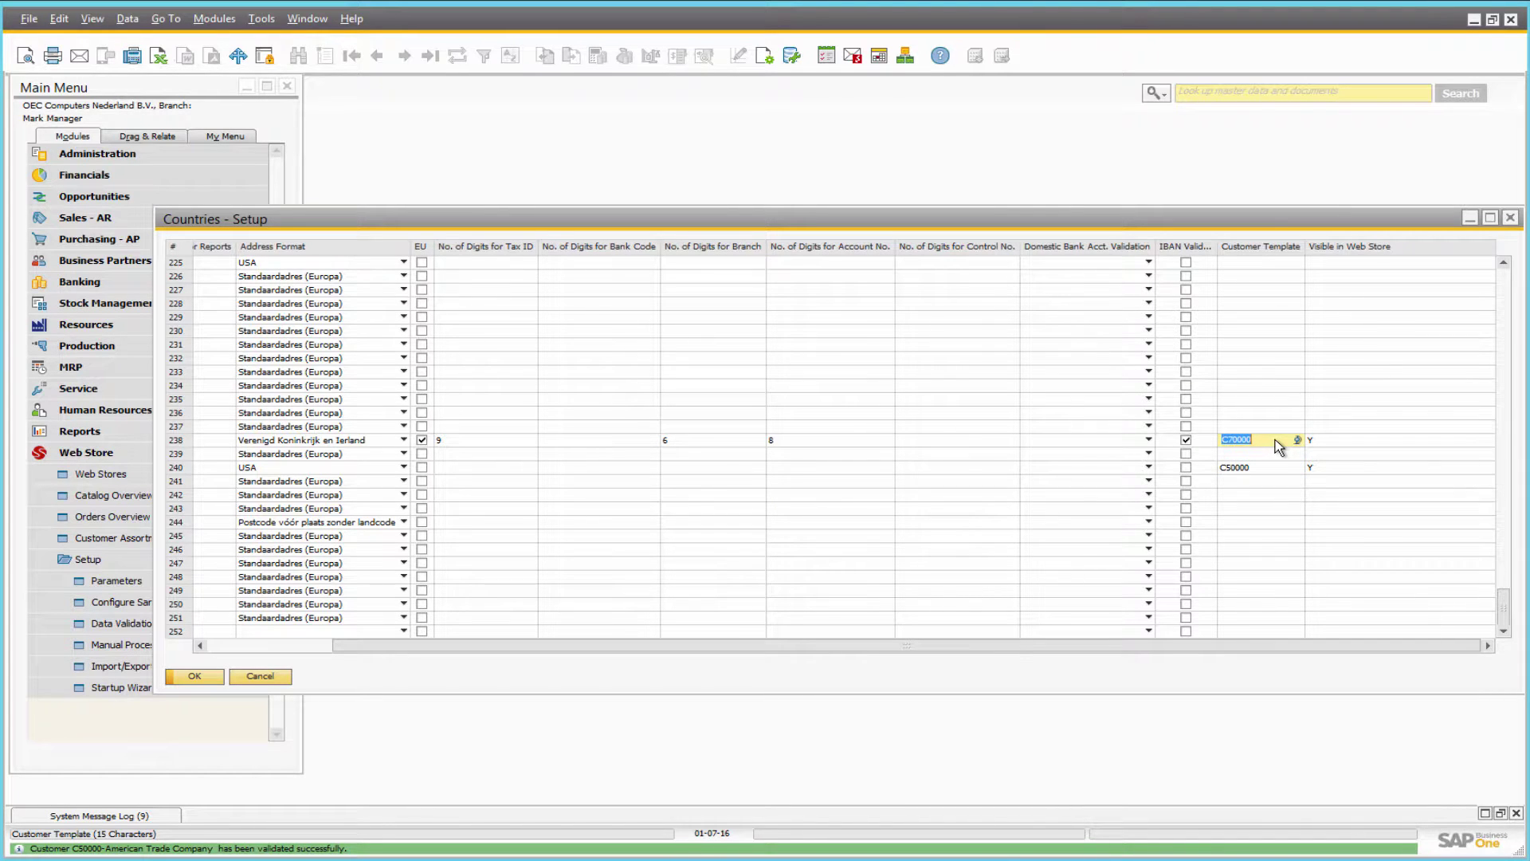
{"action": "left_click", "coordinate": [1510, 218]}
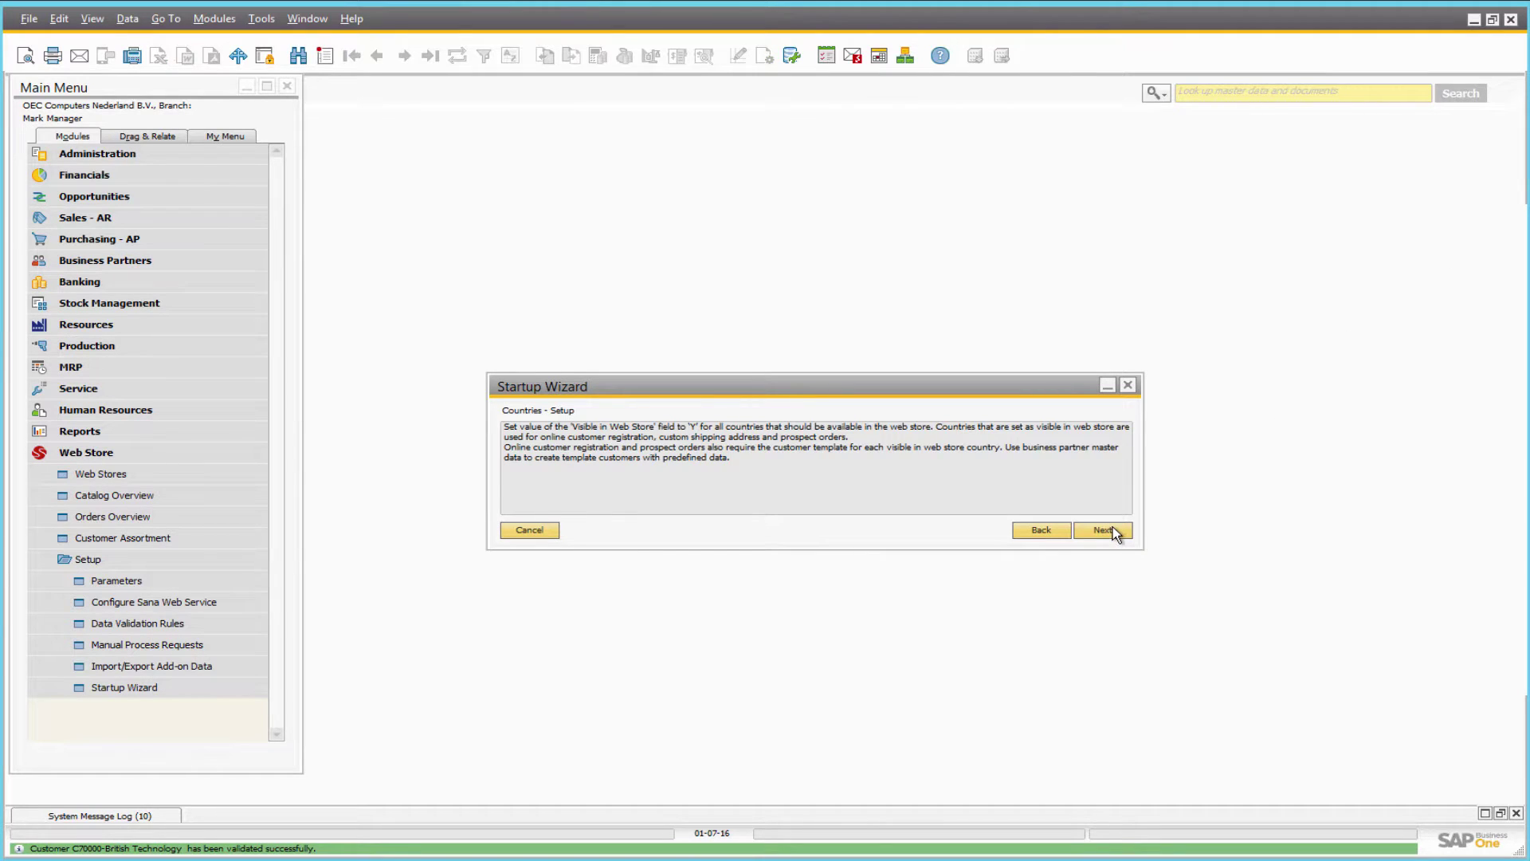
- Continue to Currencies - Setup, examine the web store visibility of EUR and GBP, and close the window
{"action": "left_click", "coordinate": [1104, 531]}
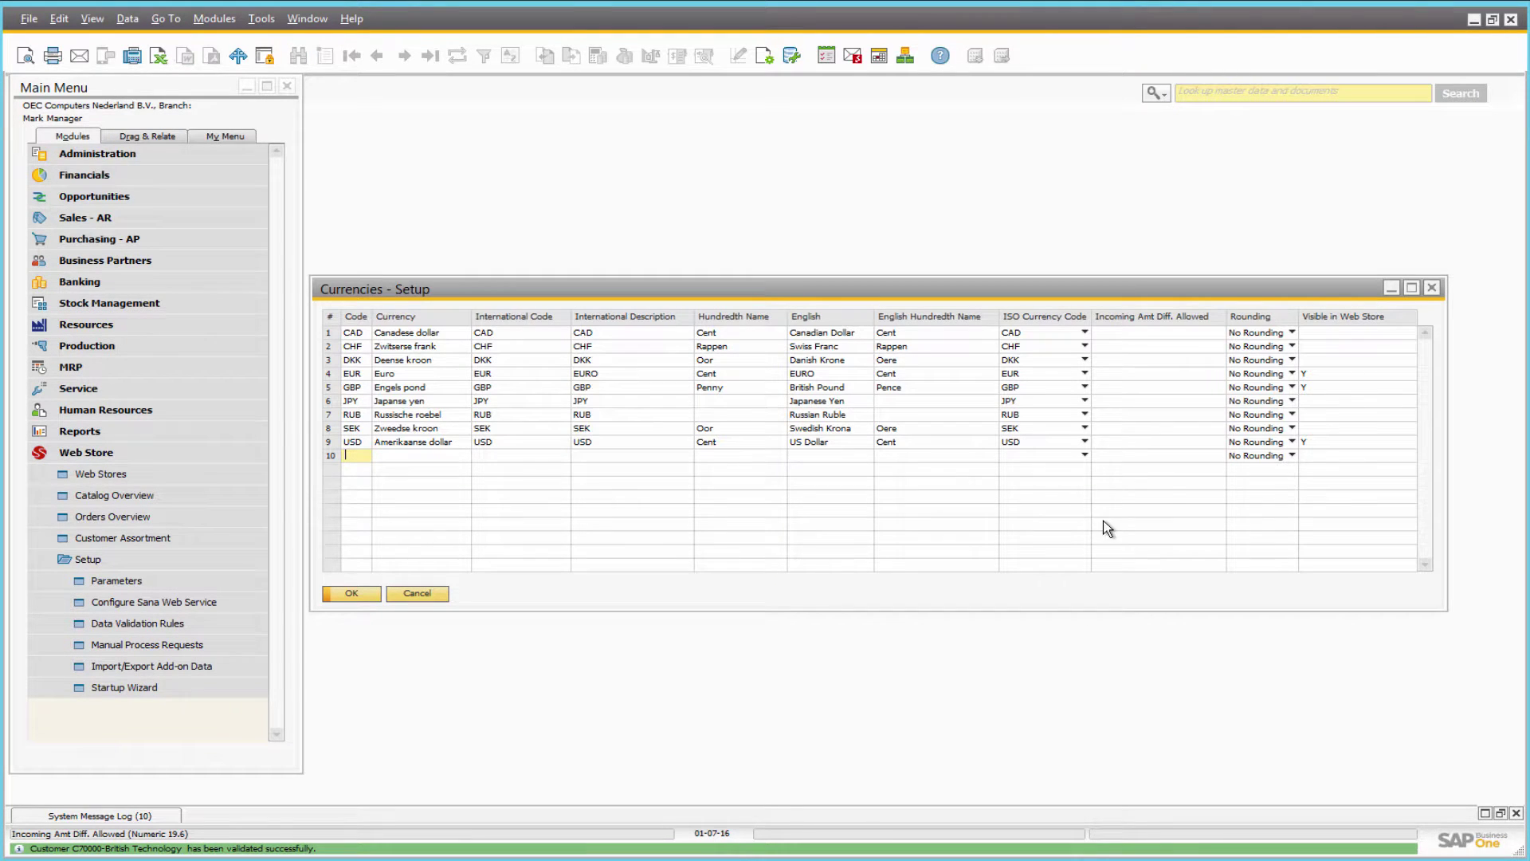
{"action": "left_click", "coordinate": [499, 374]}
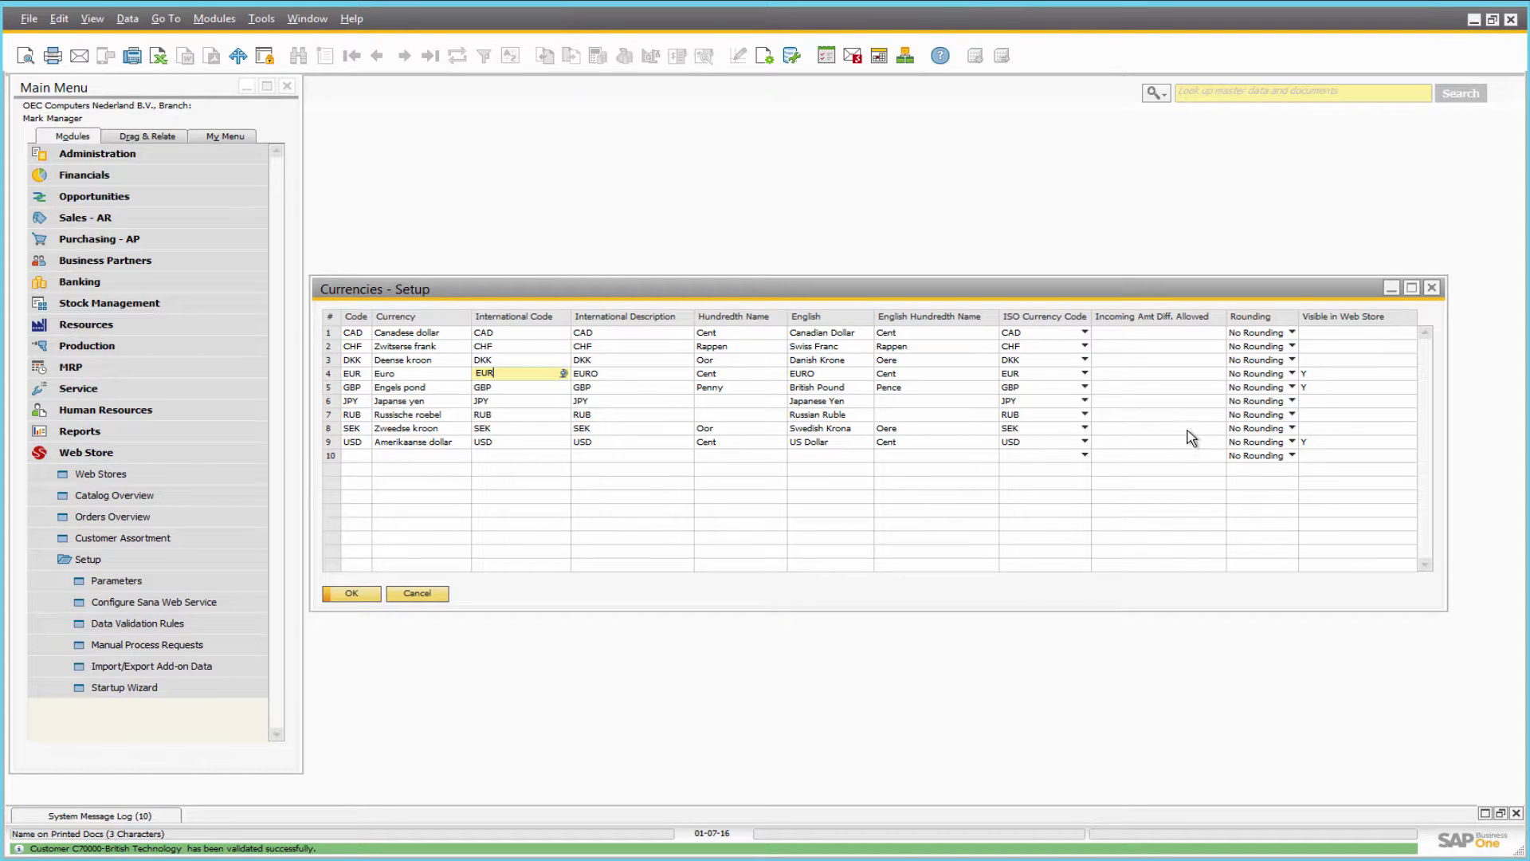
{"action": "left_click", "coordinate": [1331, 375]}
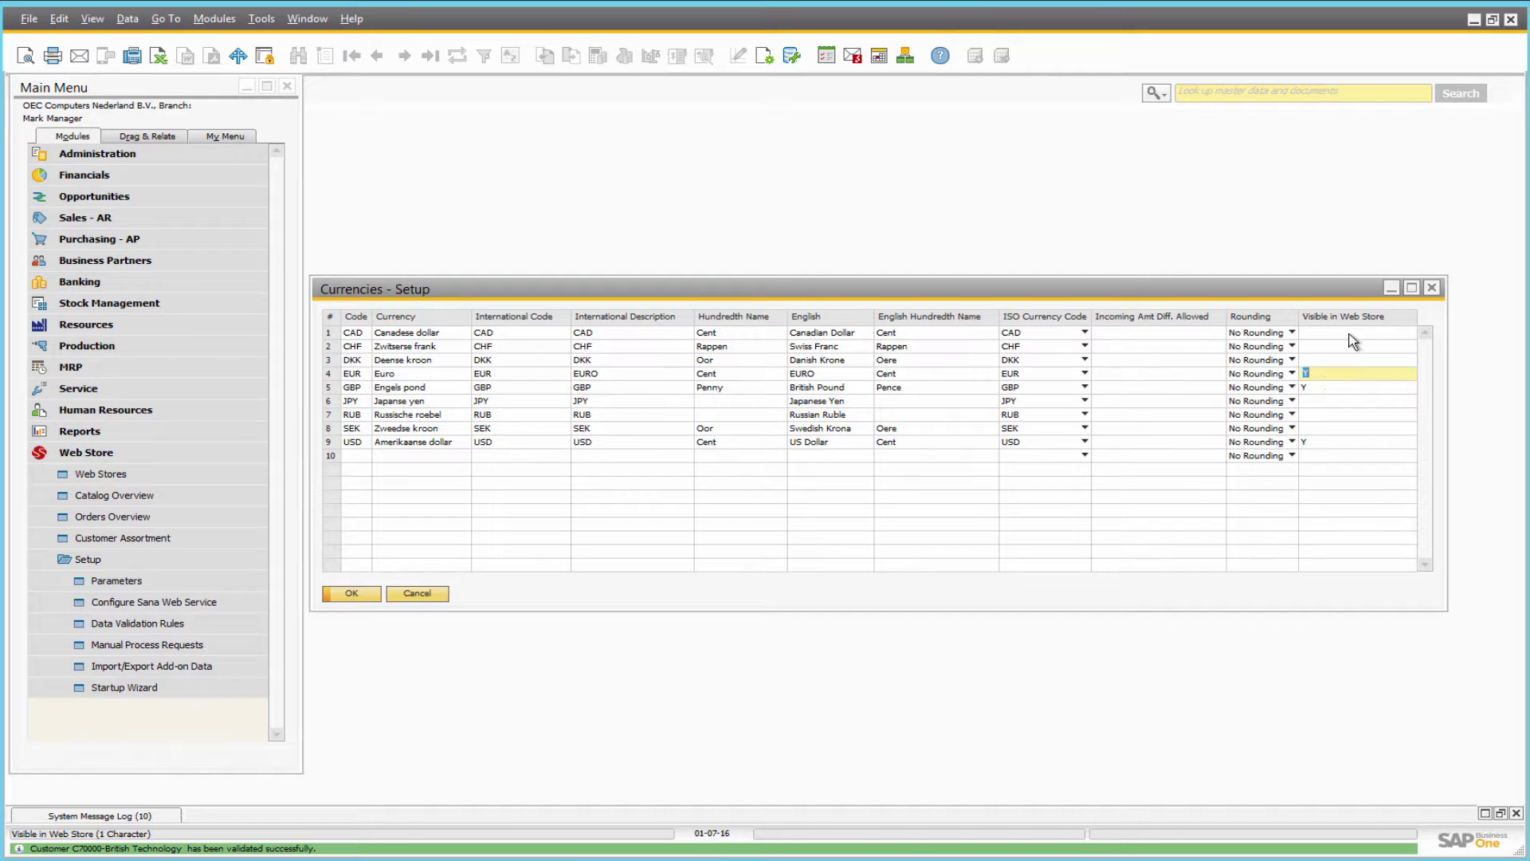
{"action": "left_click", "coordinate": [1329, 386]}
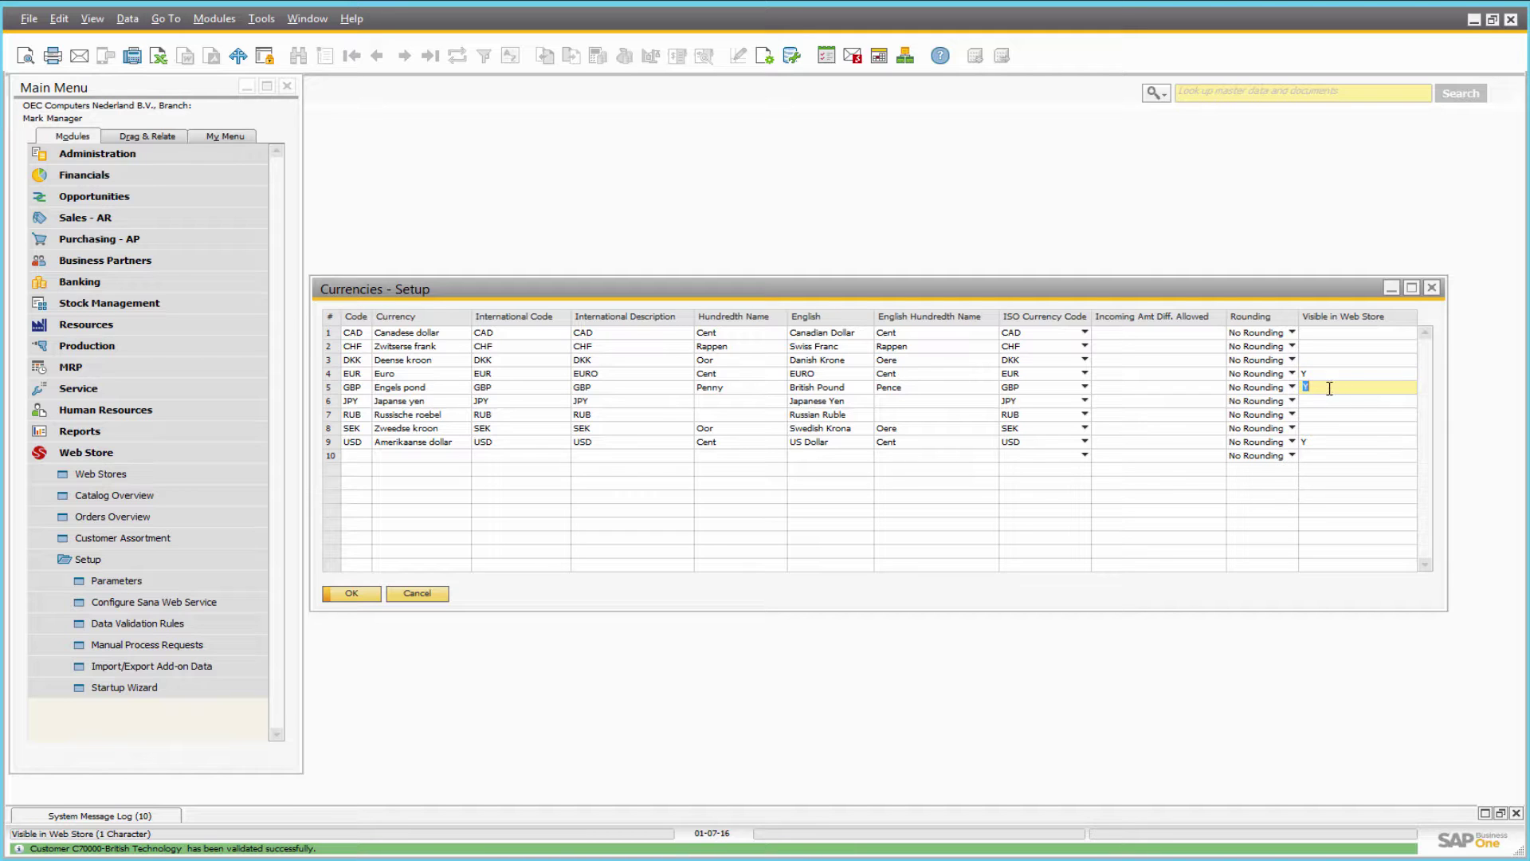
{"action": "left_click", "coordinate": [533, 389]}
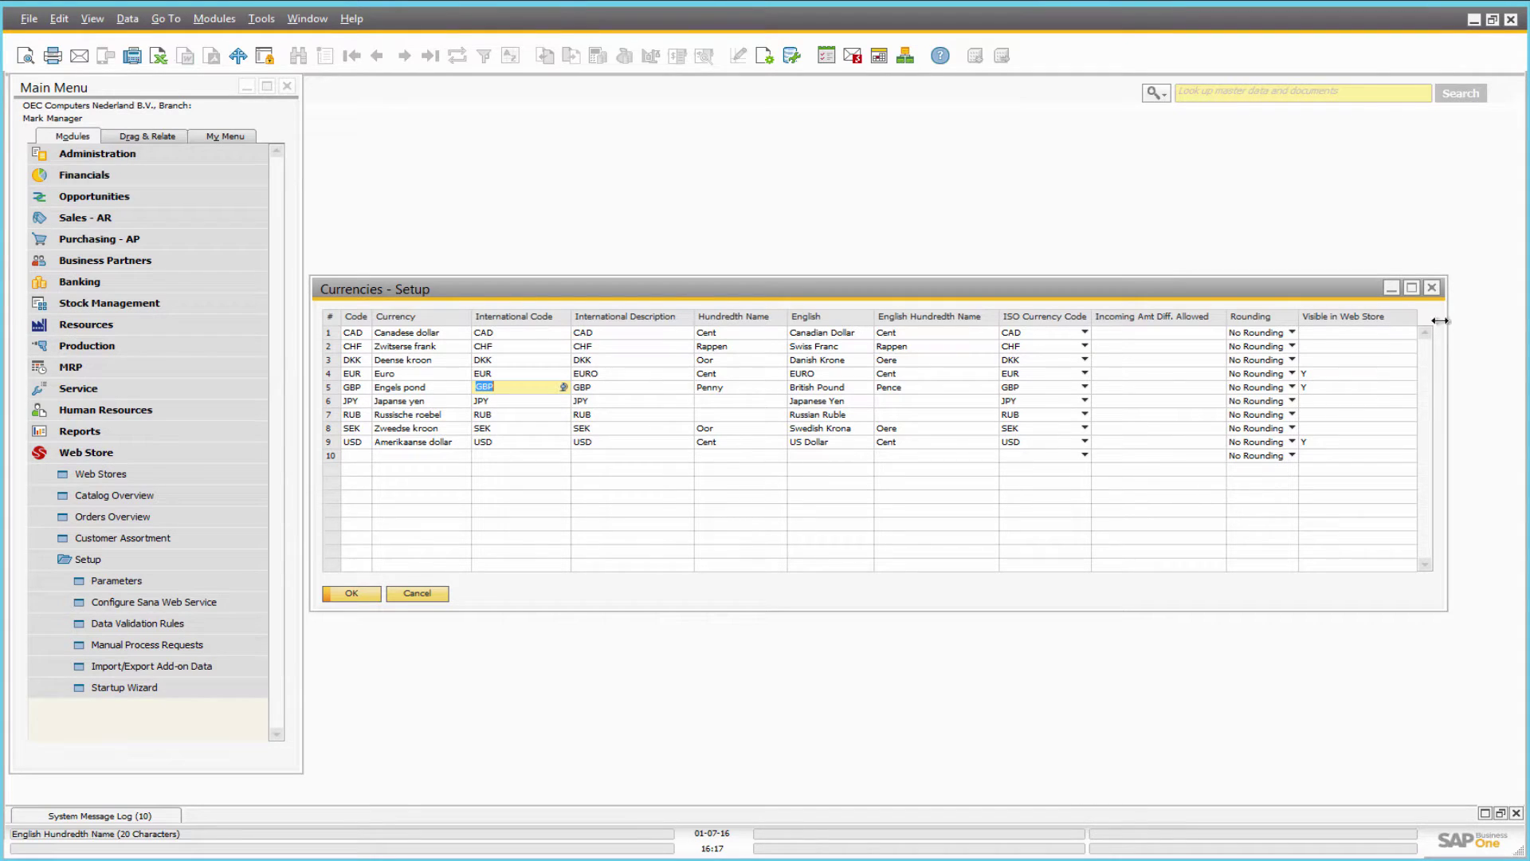
{"action": "left_click", "coordinate": [1431, 289]}
- Continue to Units of Measure - Setup, examine the webshop visibility options for PCS, and close both windows without changes
{"action": "left_click", "coordinate": [1119, 531]}
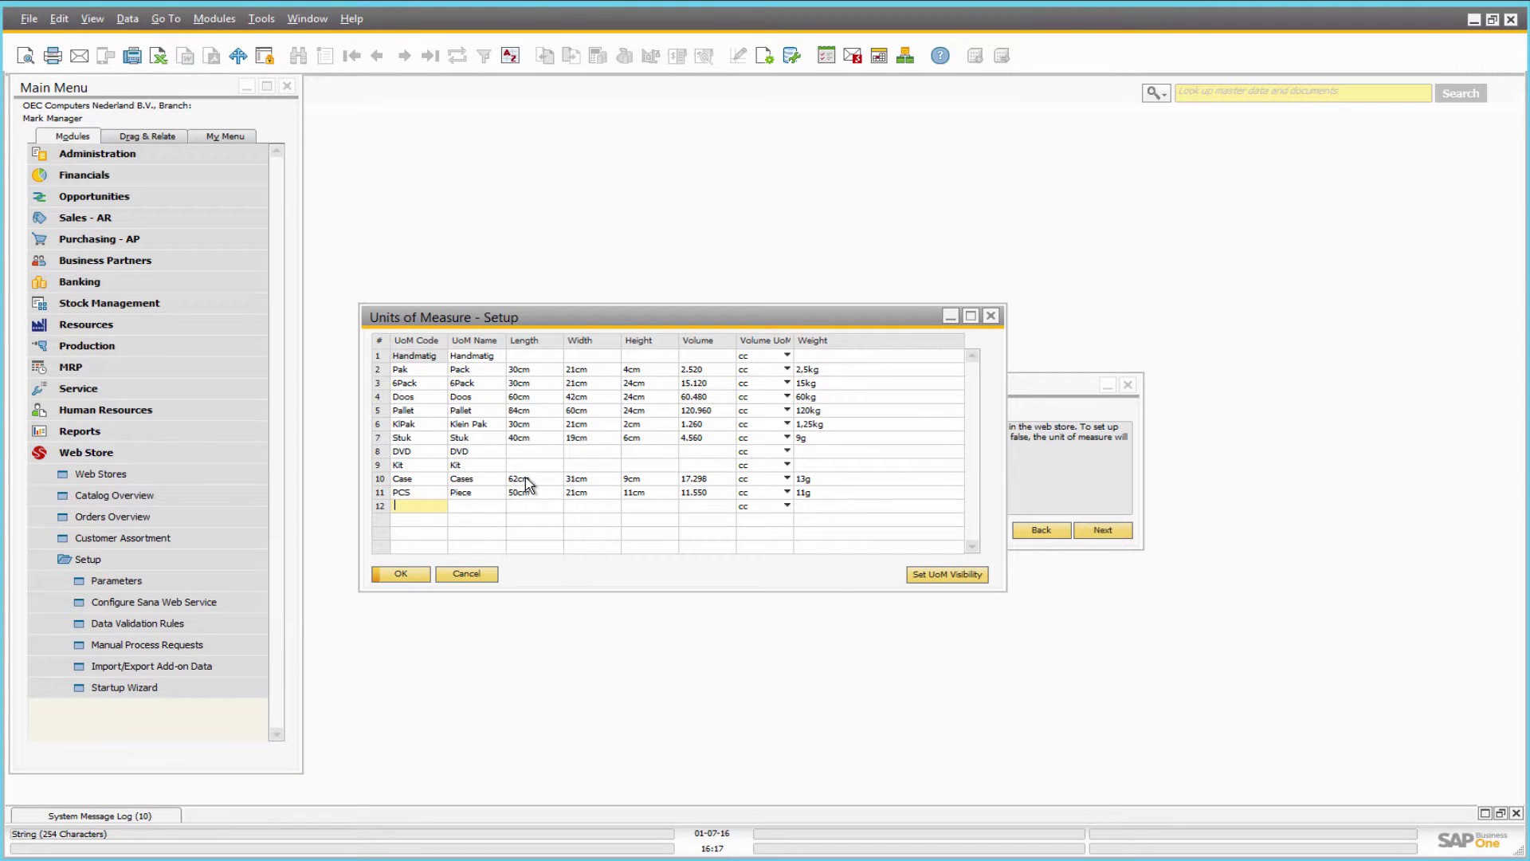
{"action": "left_click", "coordinate": [491, 490]}
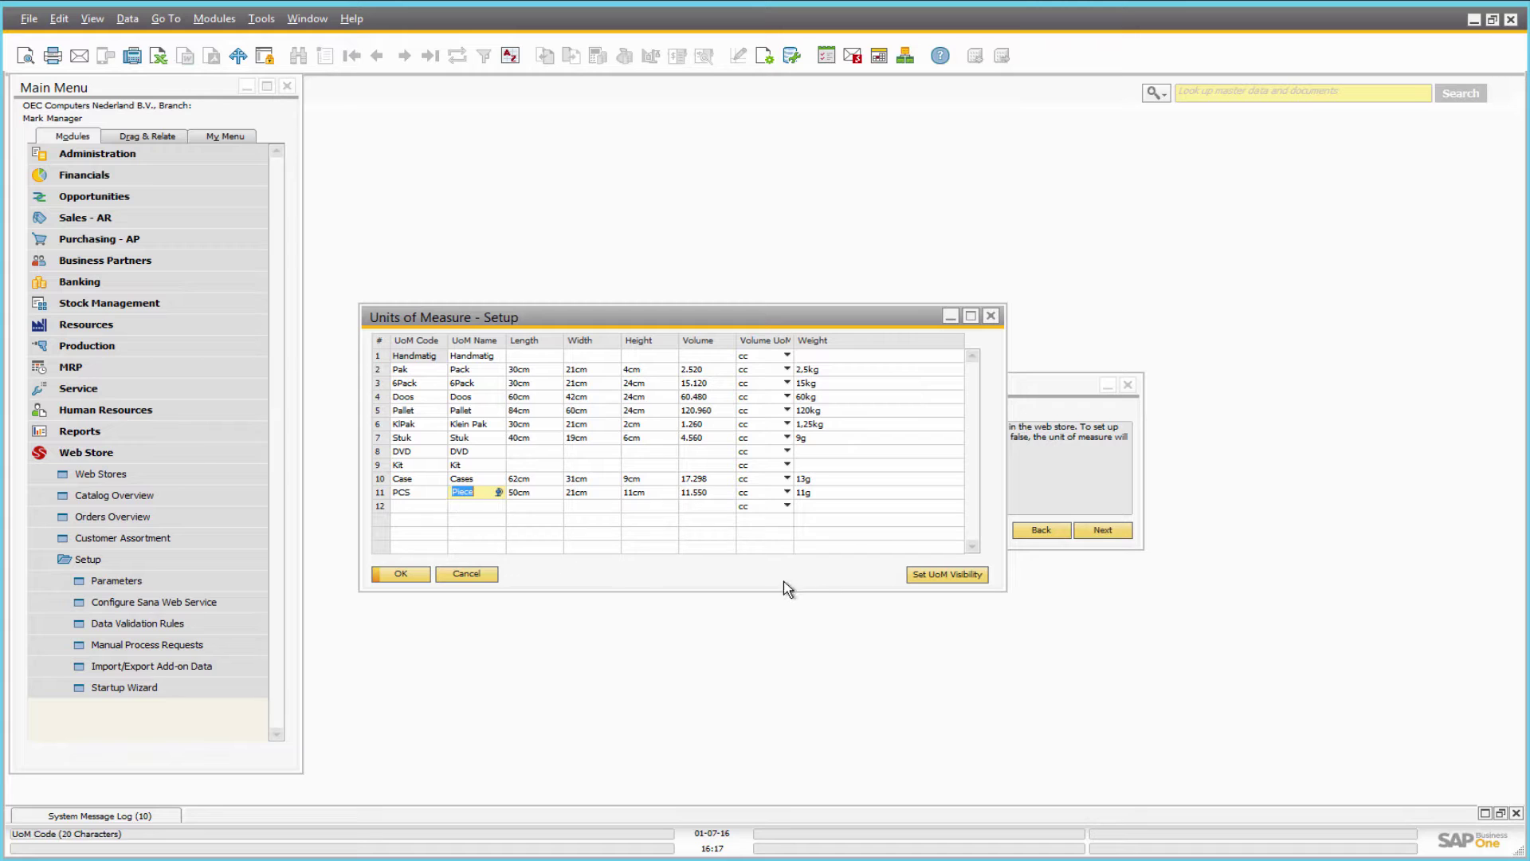
{"action": "left_click", "coordinate": [925, 575]}
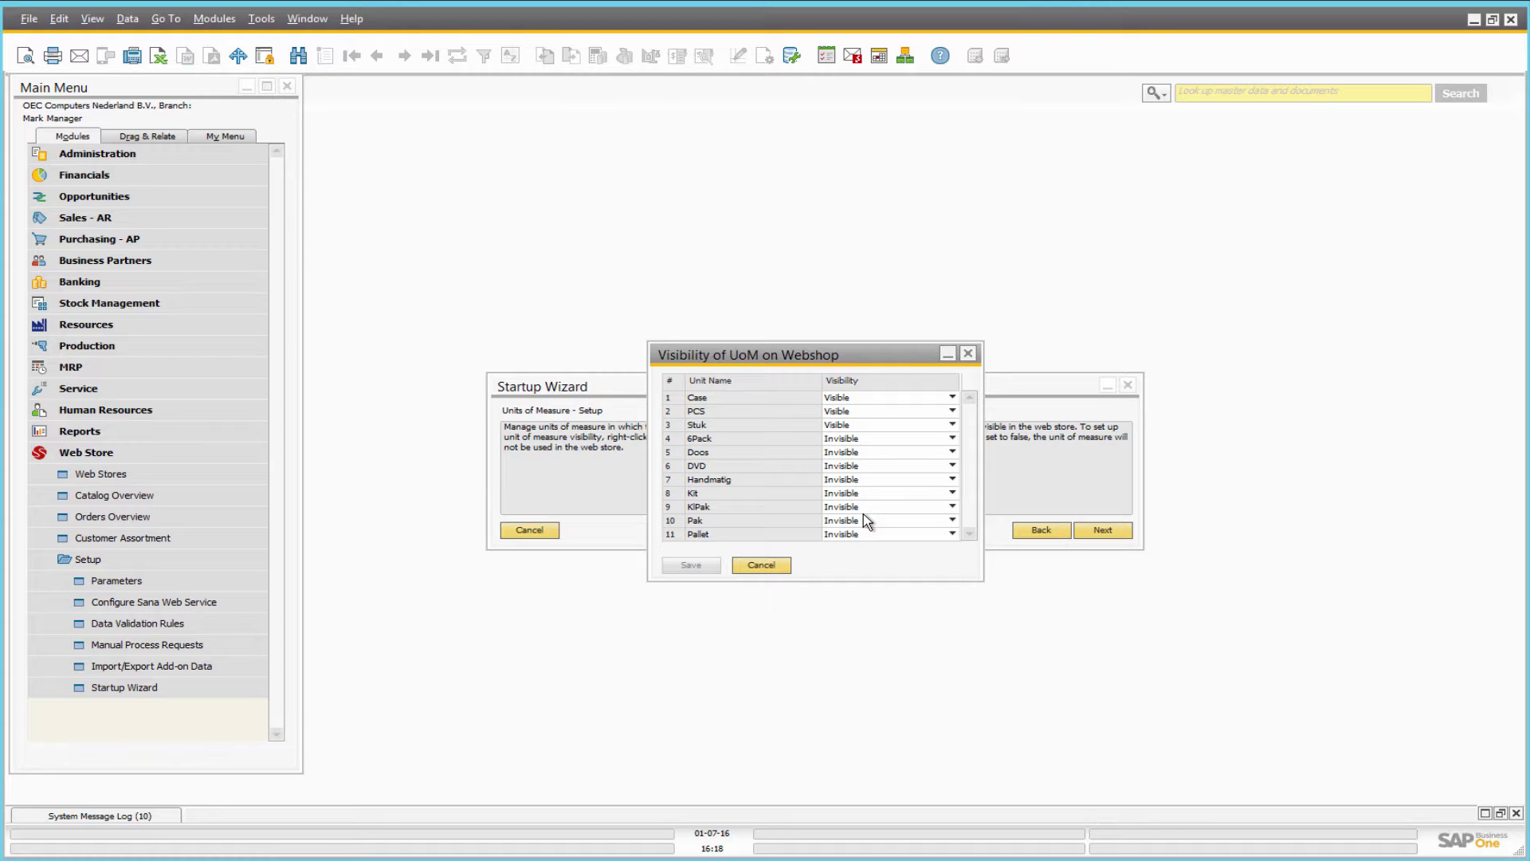
{"action": "left_click", "coordinate": [924, 413]}
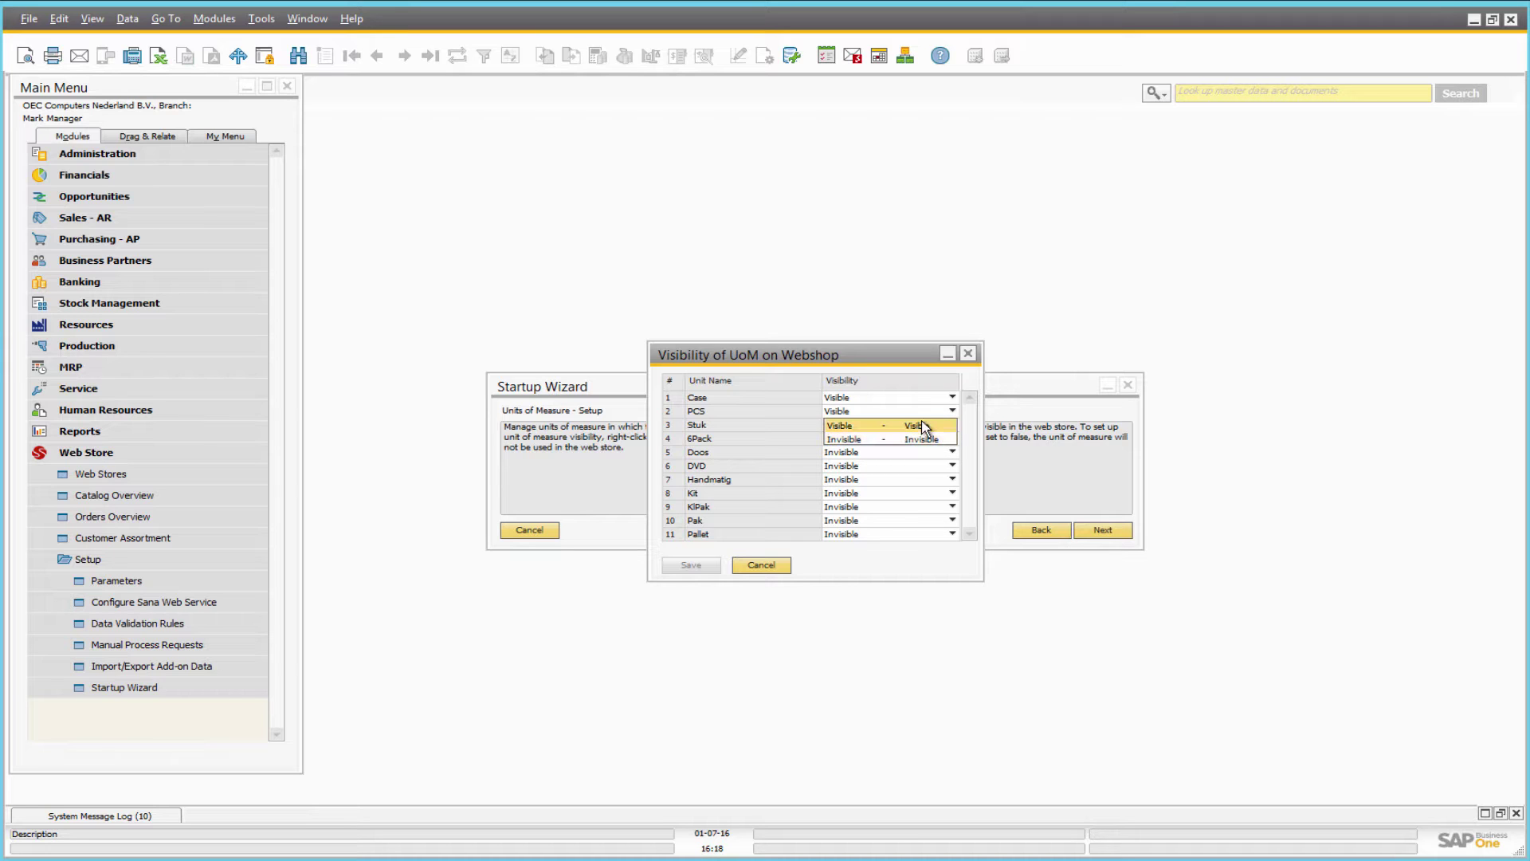
{"action": "left_click", "coordinate": [907, 363]}
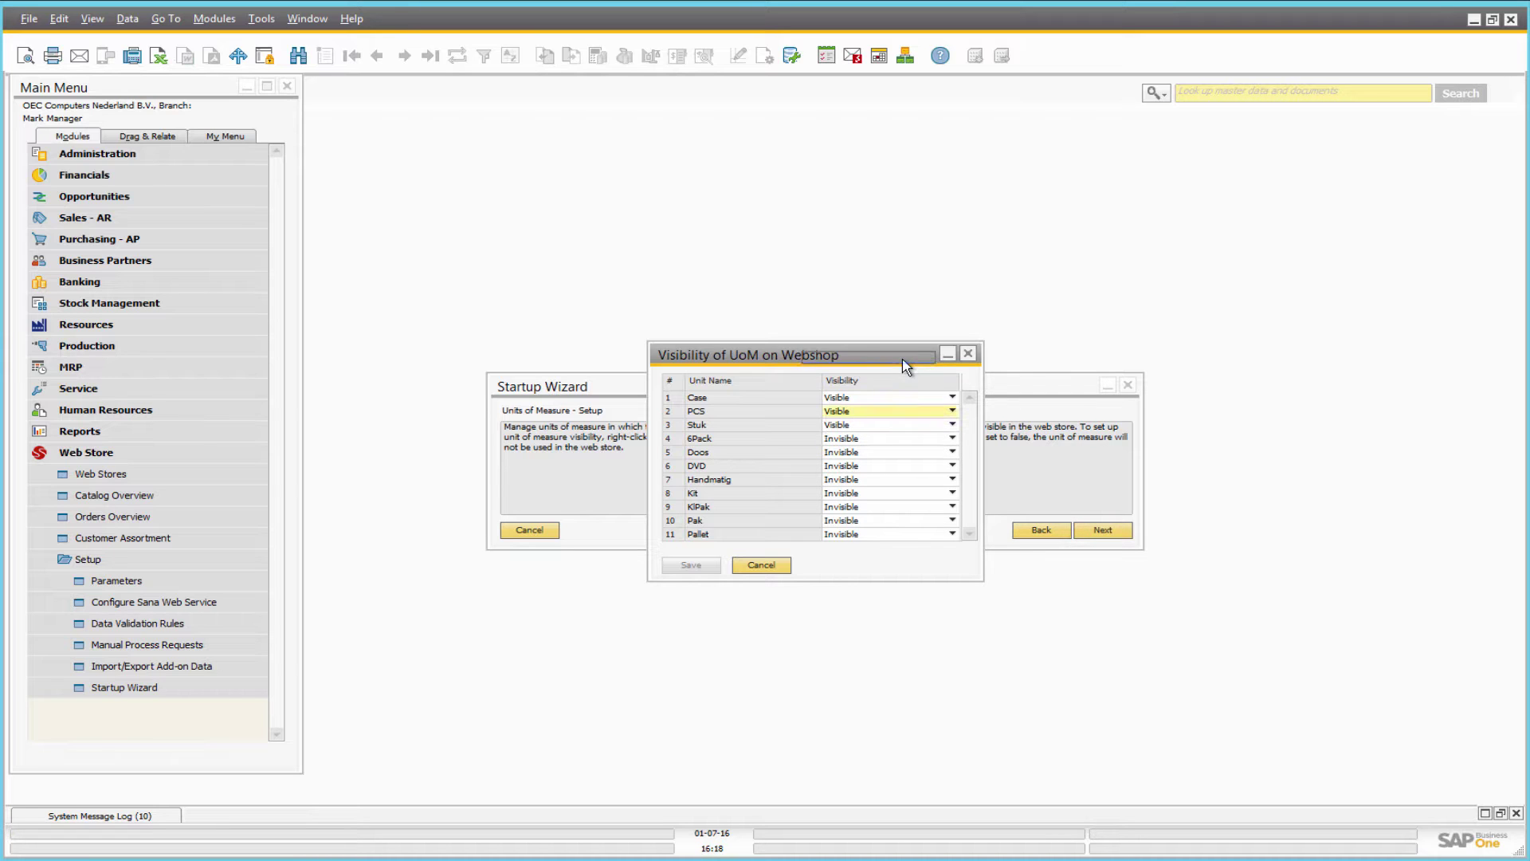
{"action": "left_click", "coordinate": [762, 565]}
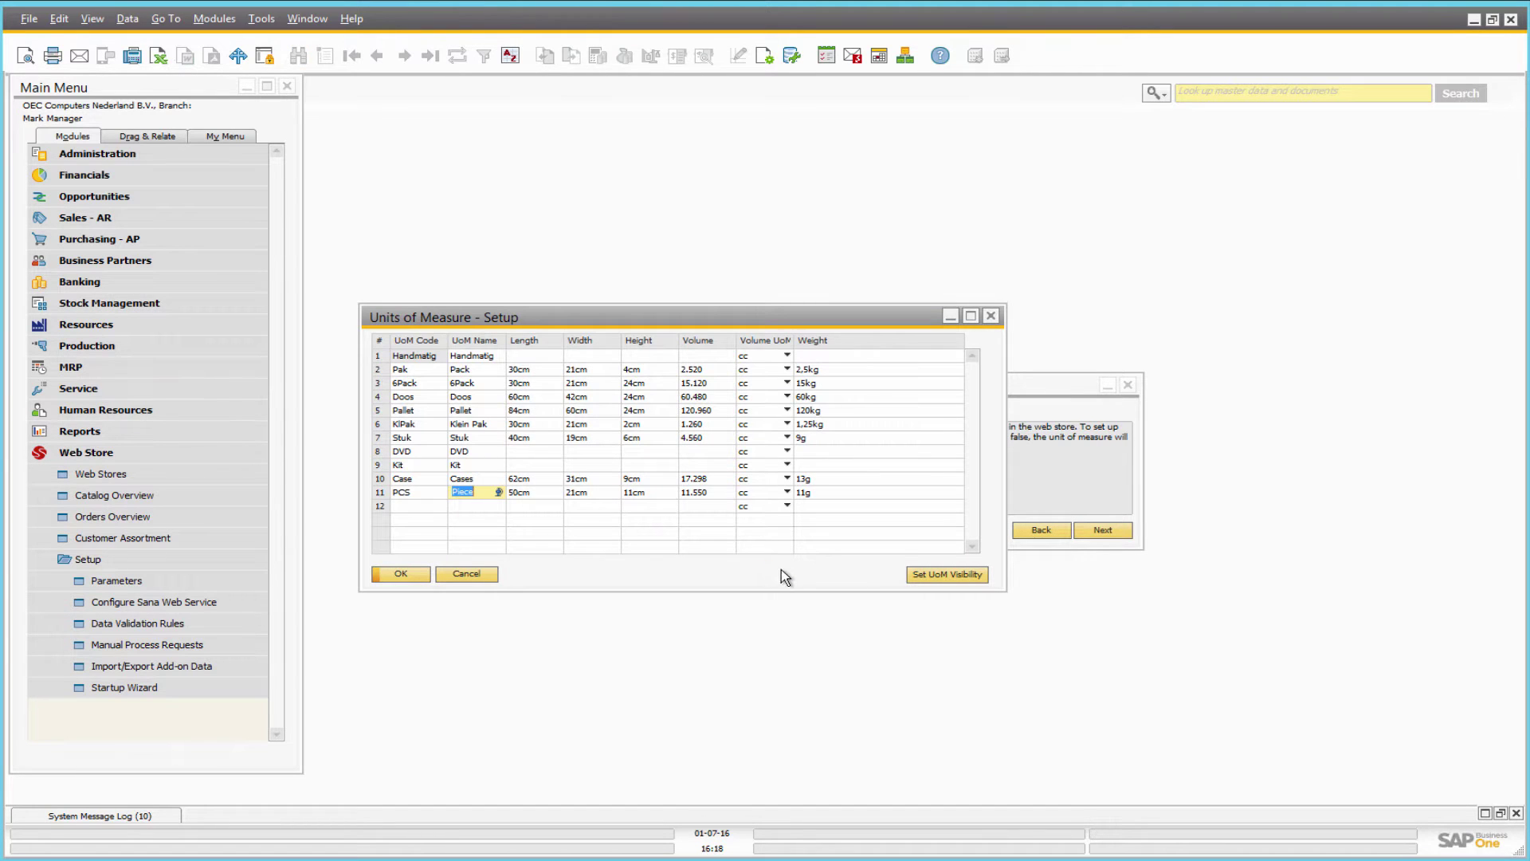
{"action": "left_click", "coordinate": [990, 318]}
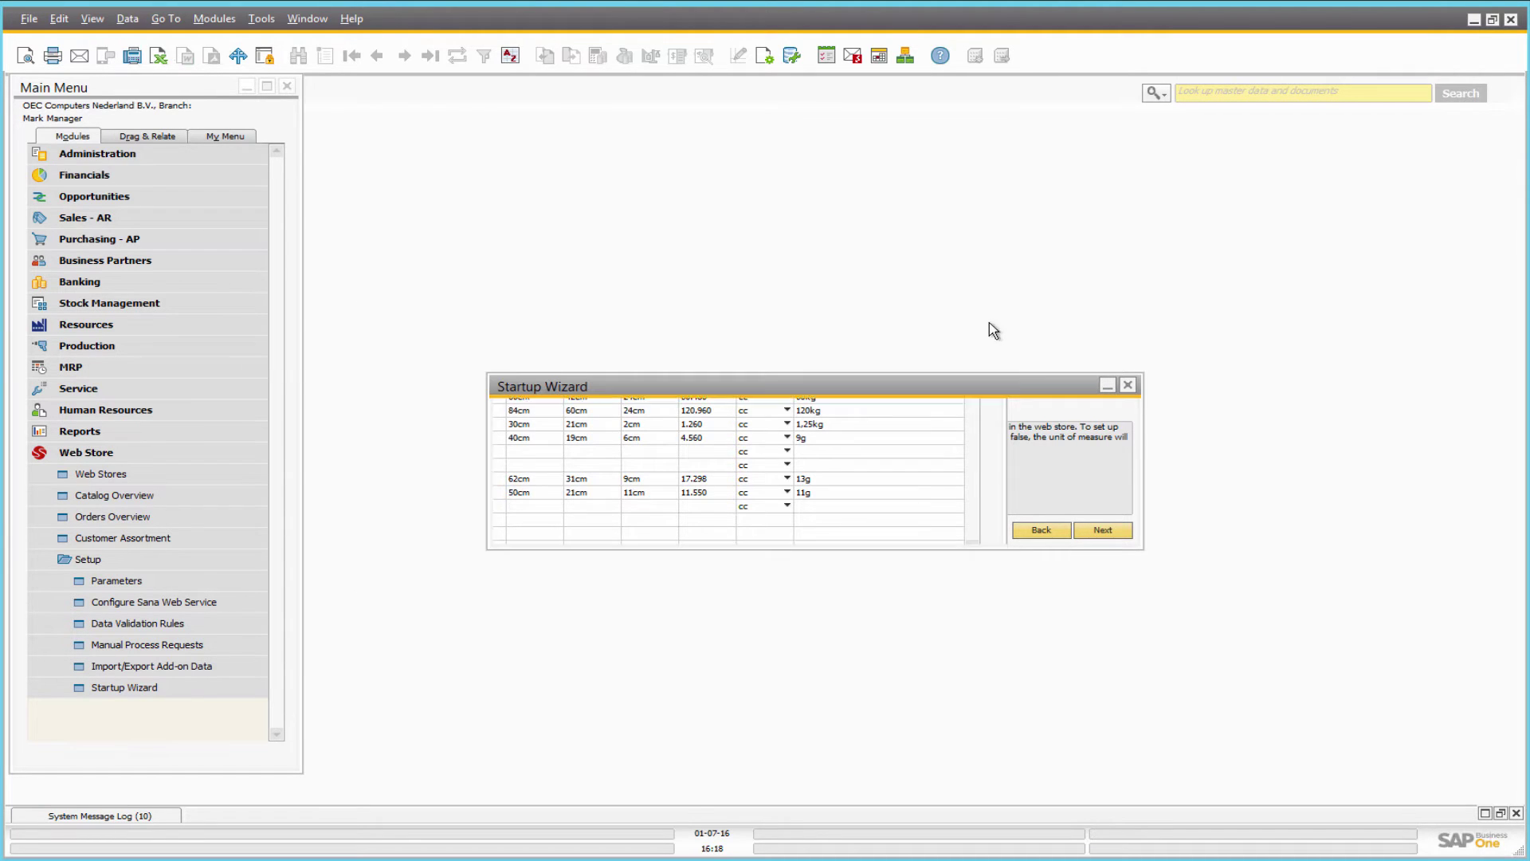
- Continue to Item Groups - Setup, browse the web store visibility of Women's clothing, Warrenty and Support and Accessoires, and close the window
{"action": "left_click", "coordinate": [1101, 531]}
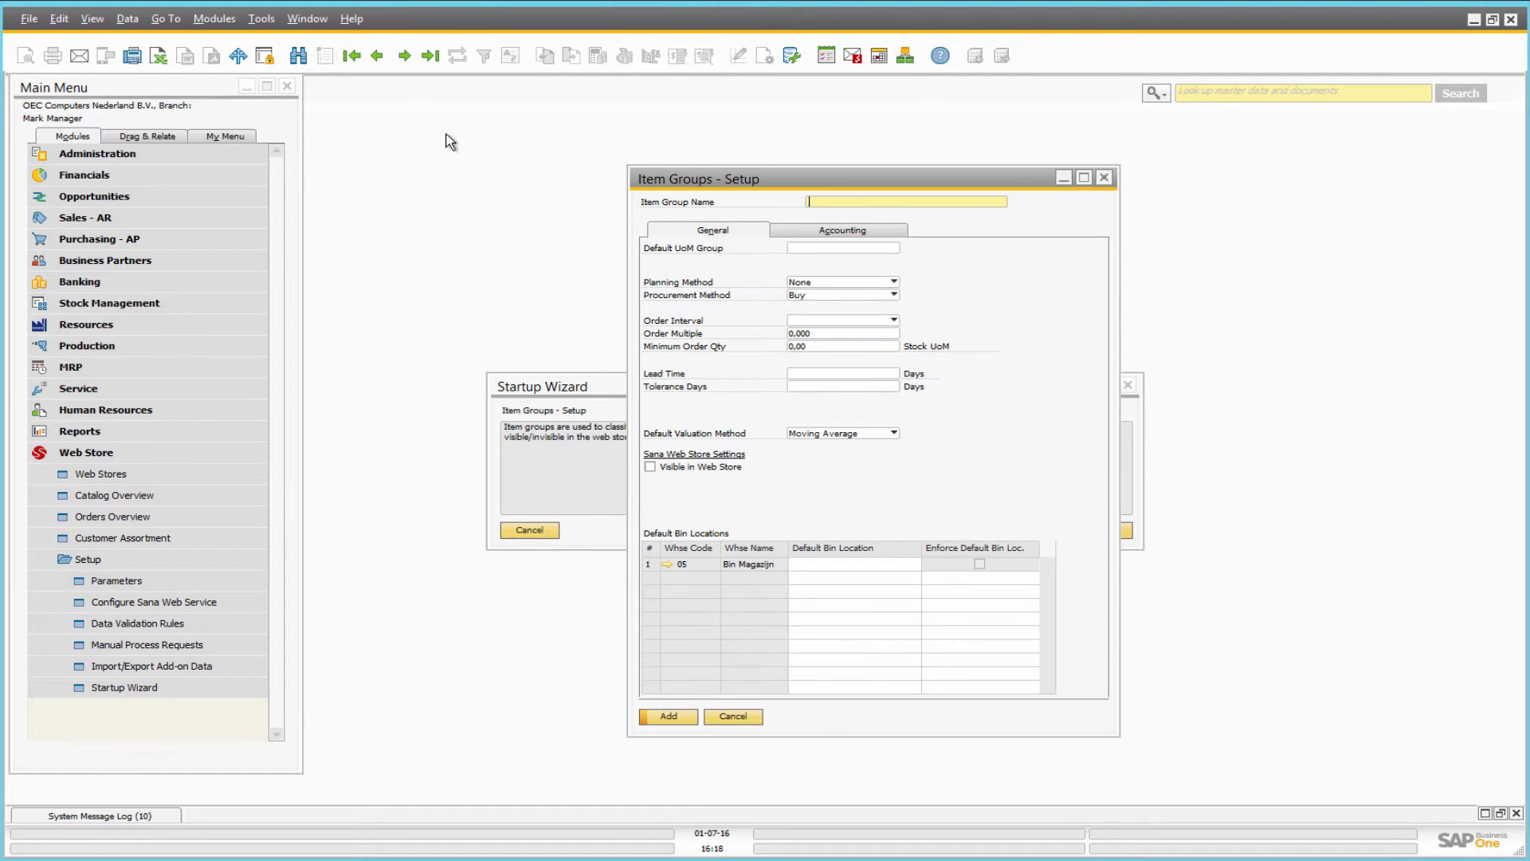
{"action": "left_click", "coordinate": [431, 70]}
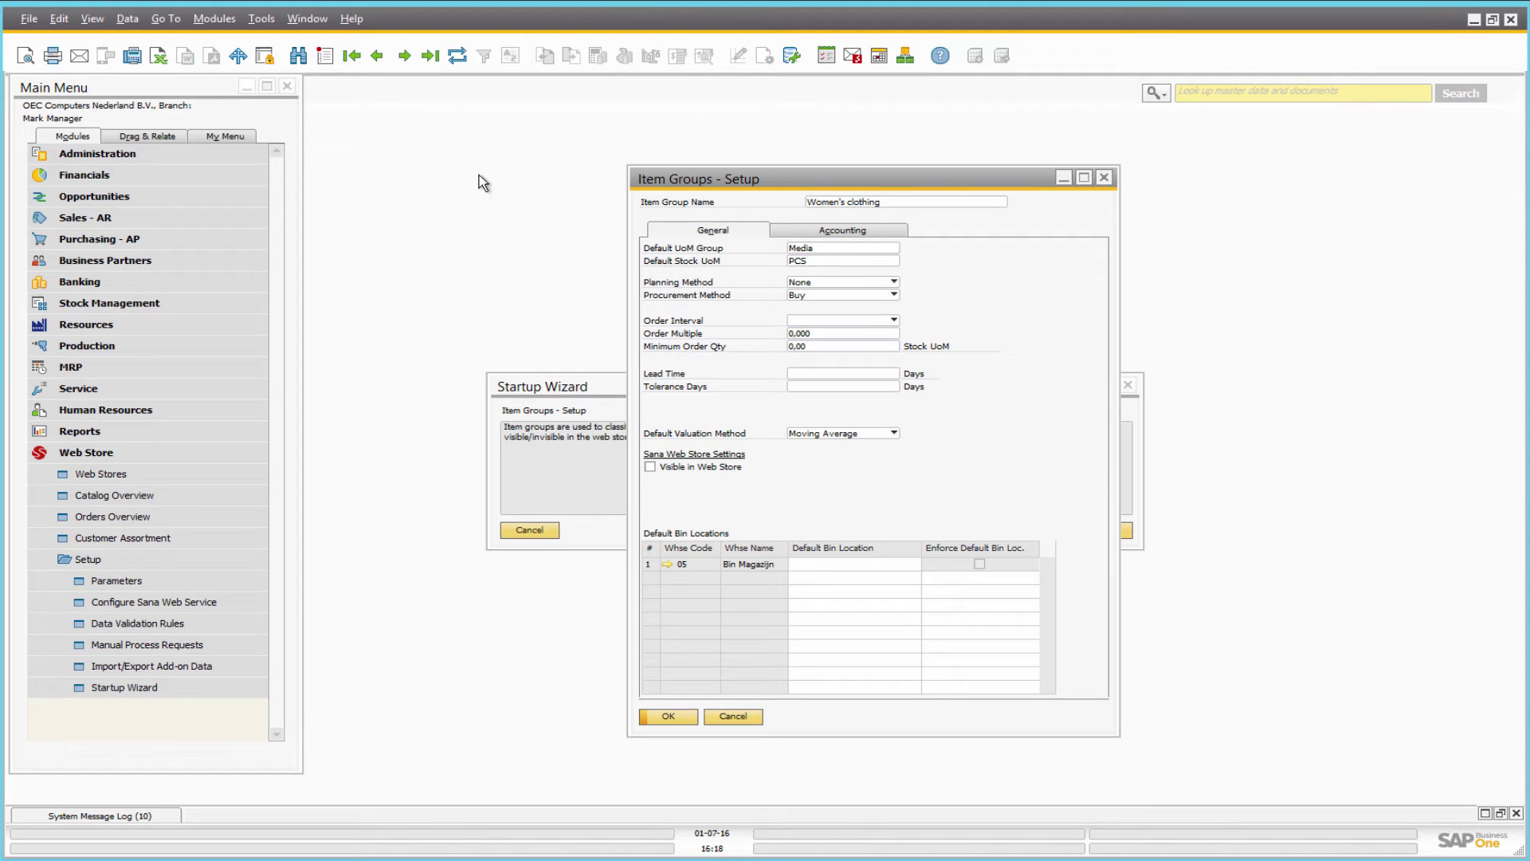
{"action": "left_click", "coordinate": [376, 59]}
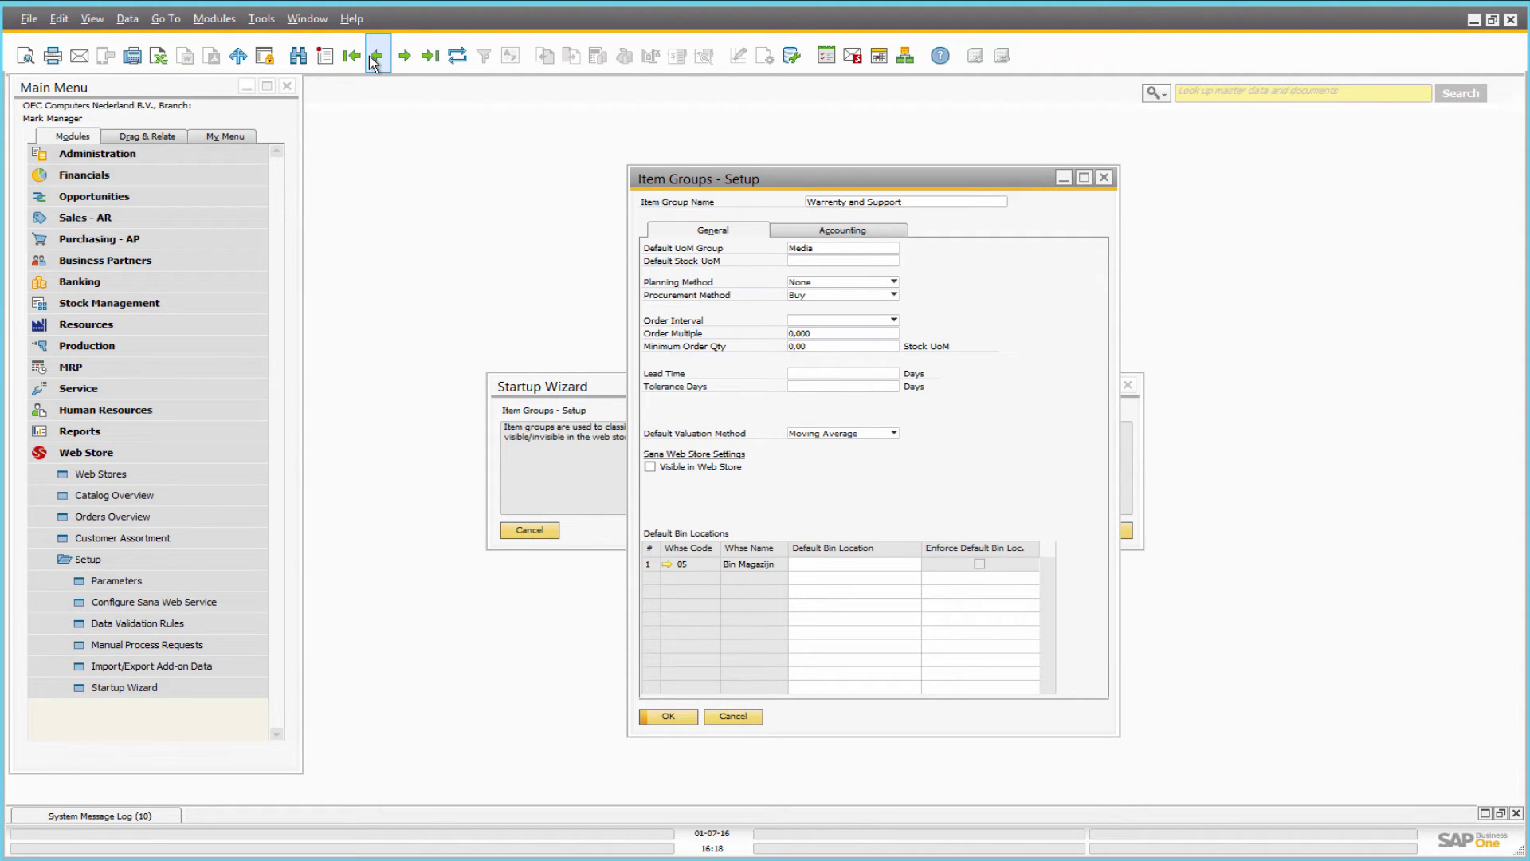
{"action": "left_click", "coordinate": [348, 56]}
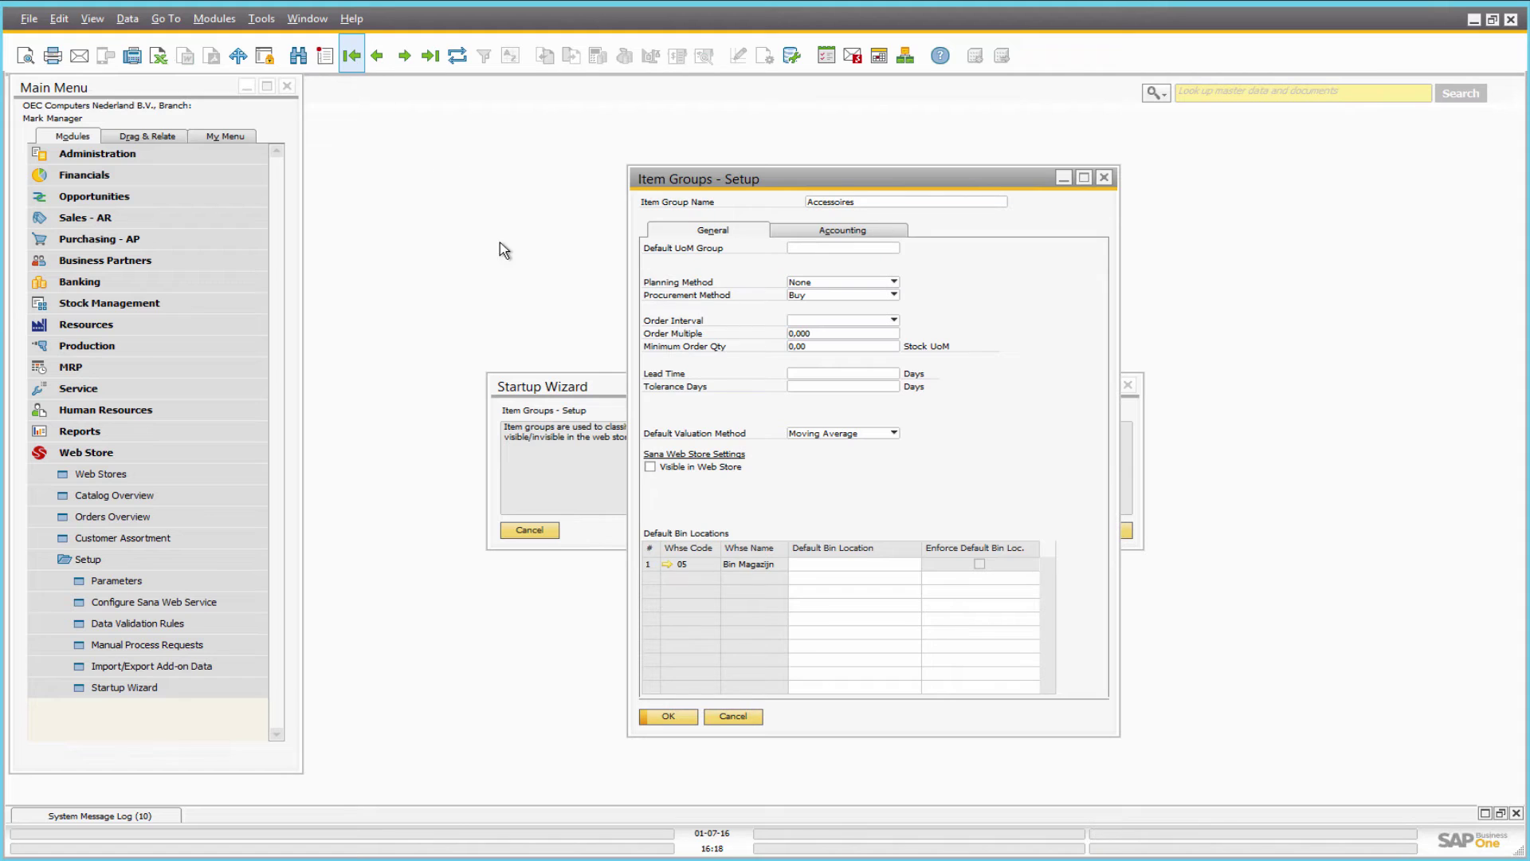
{"action": "left_click", "coordinate": [1108, 182]}
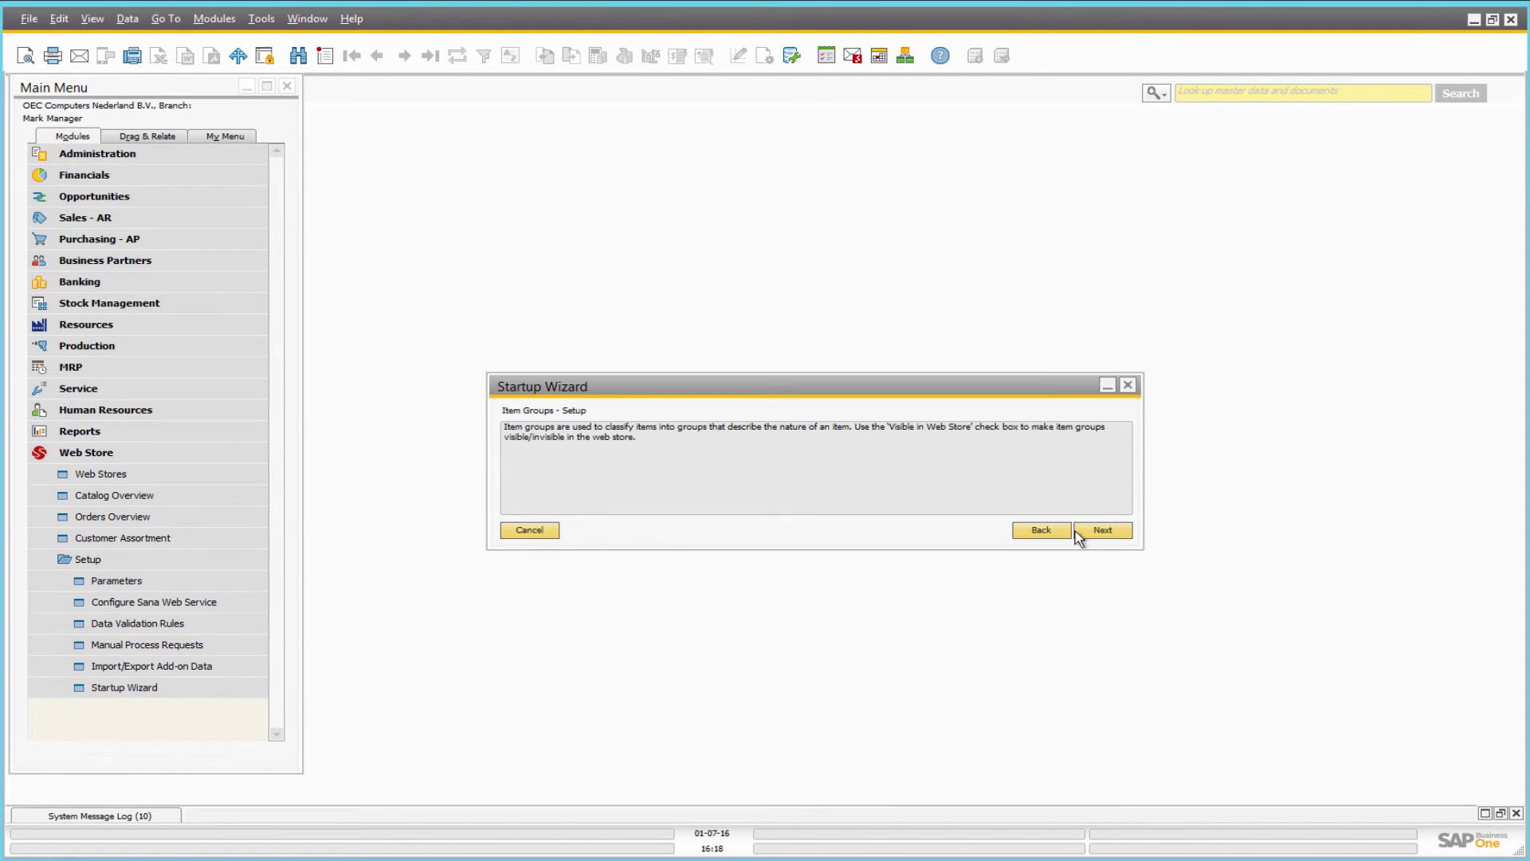
- Proceed through Update Items Visibility without enabling the update, reach the Finish page, and close the Startup Wizard
{"action": "left_click", "coordinate": [1105, 532]}
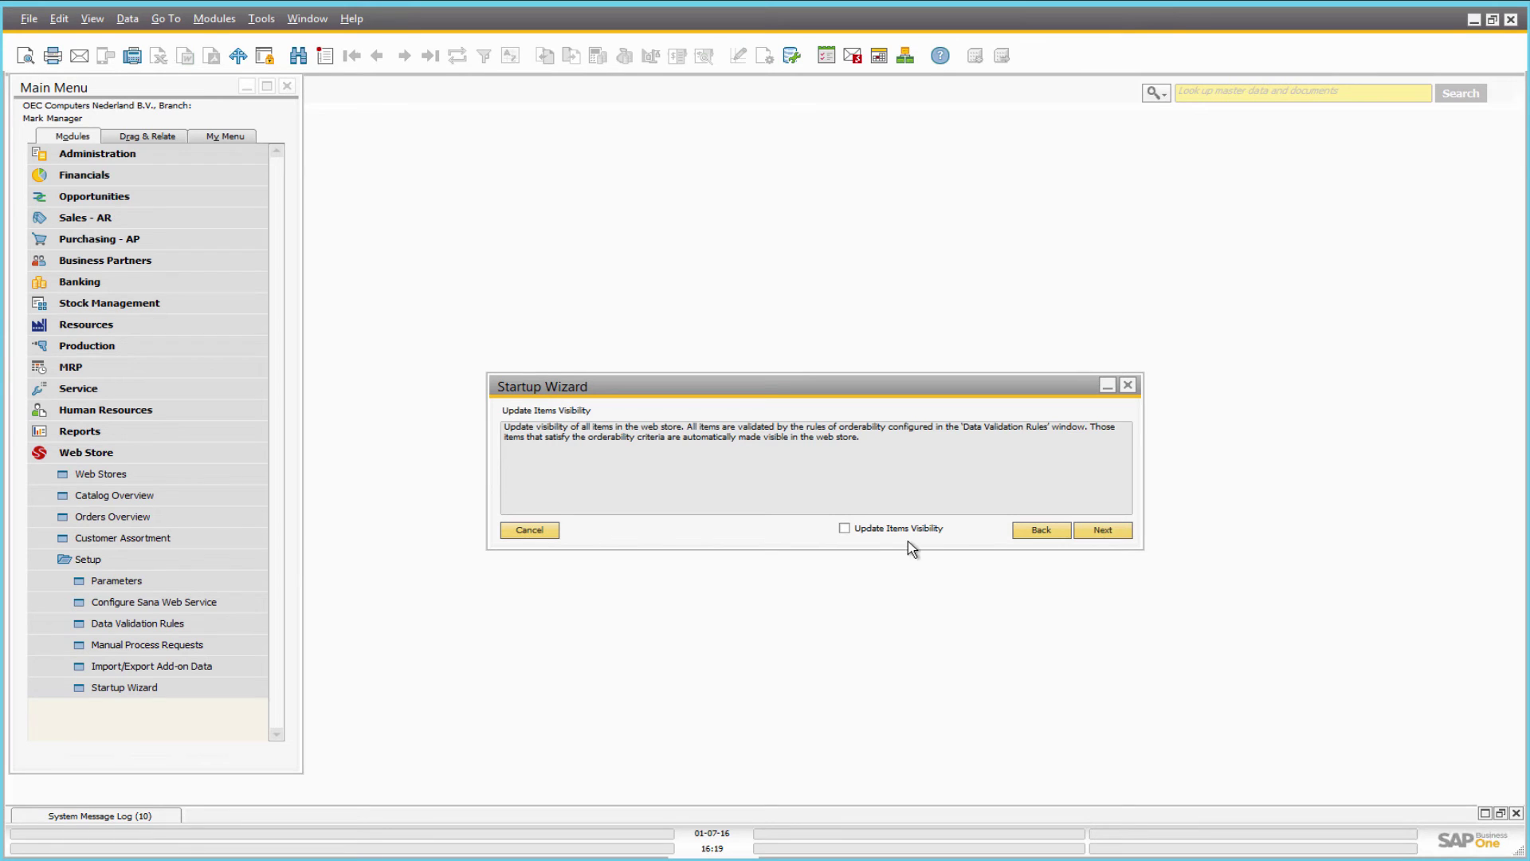
{"action": "left_click", "coordinate": [1097, 532]}
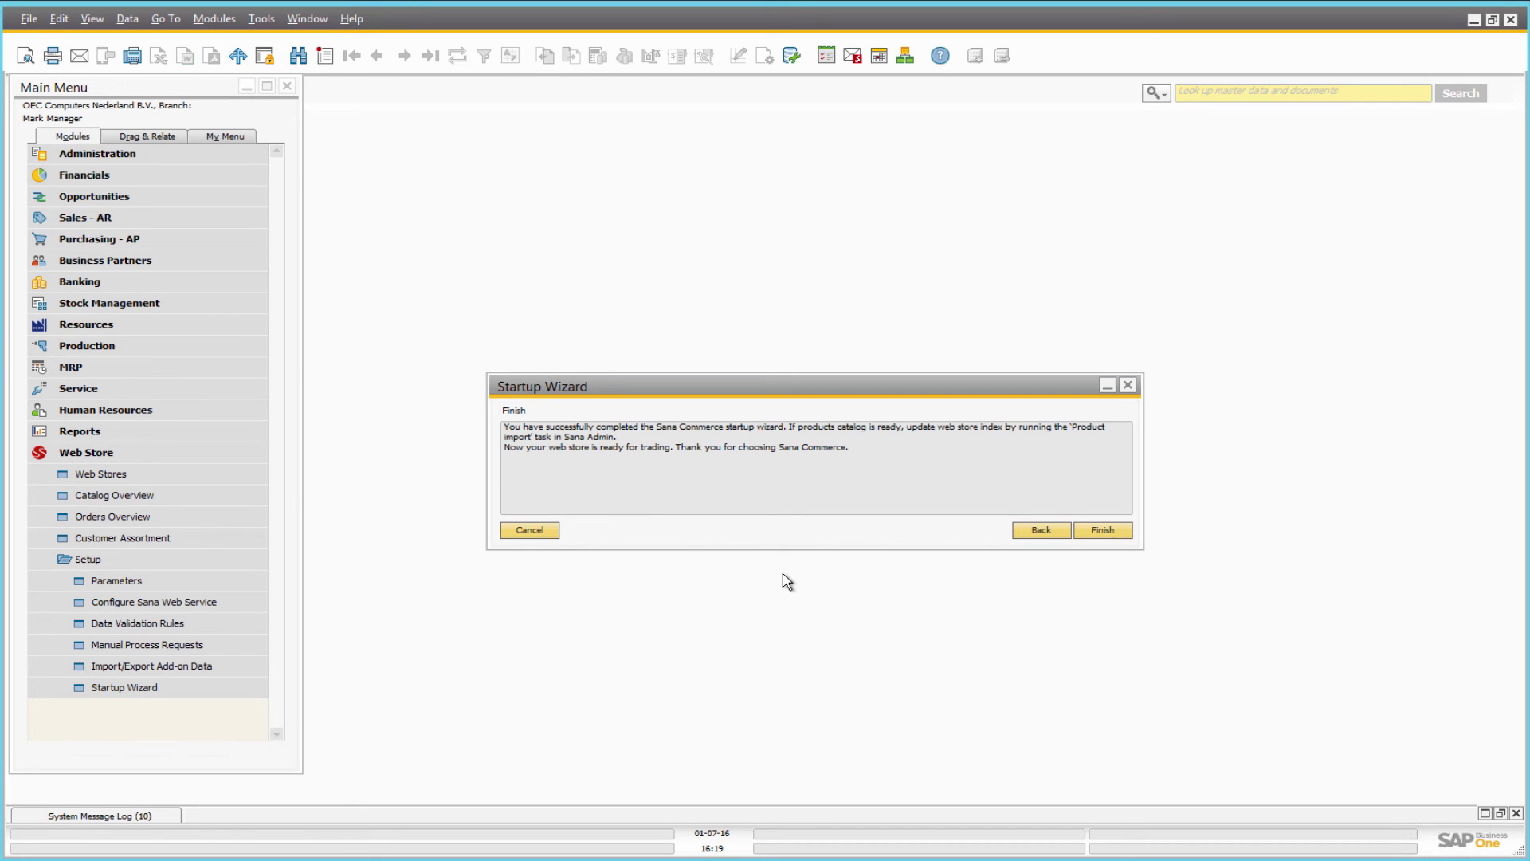
{"action": "left_click", "coordinate": [1127, 385]}
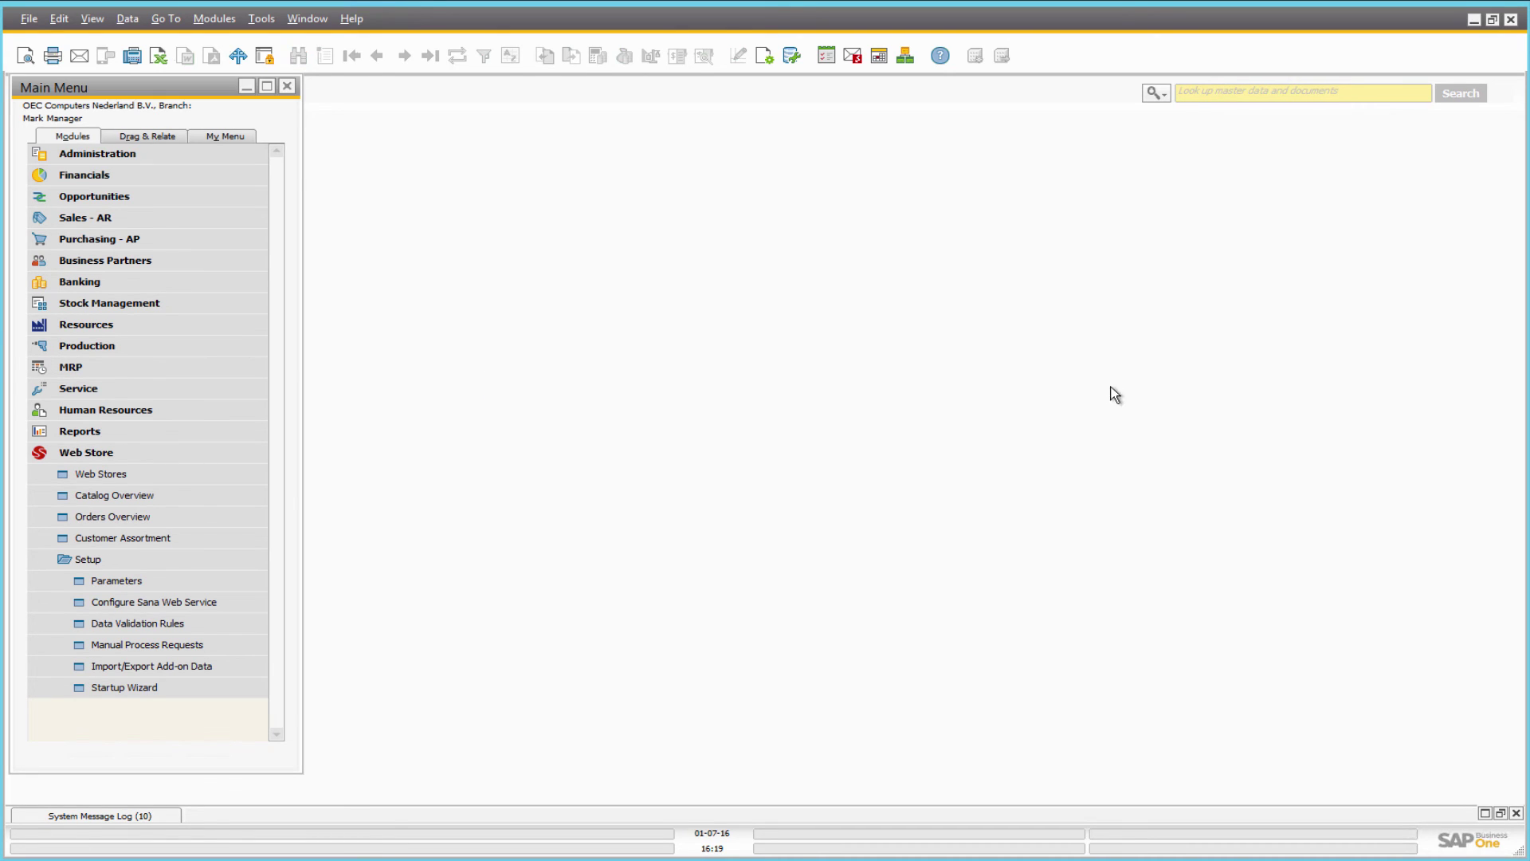
- Open the Web Stores window and select the SanaStore web store to examine its settings
{"action": "left_click", "coordinate": [184, 475]}
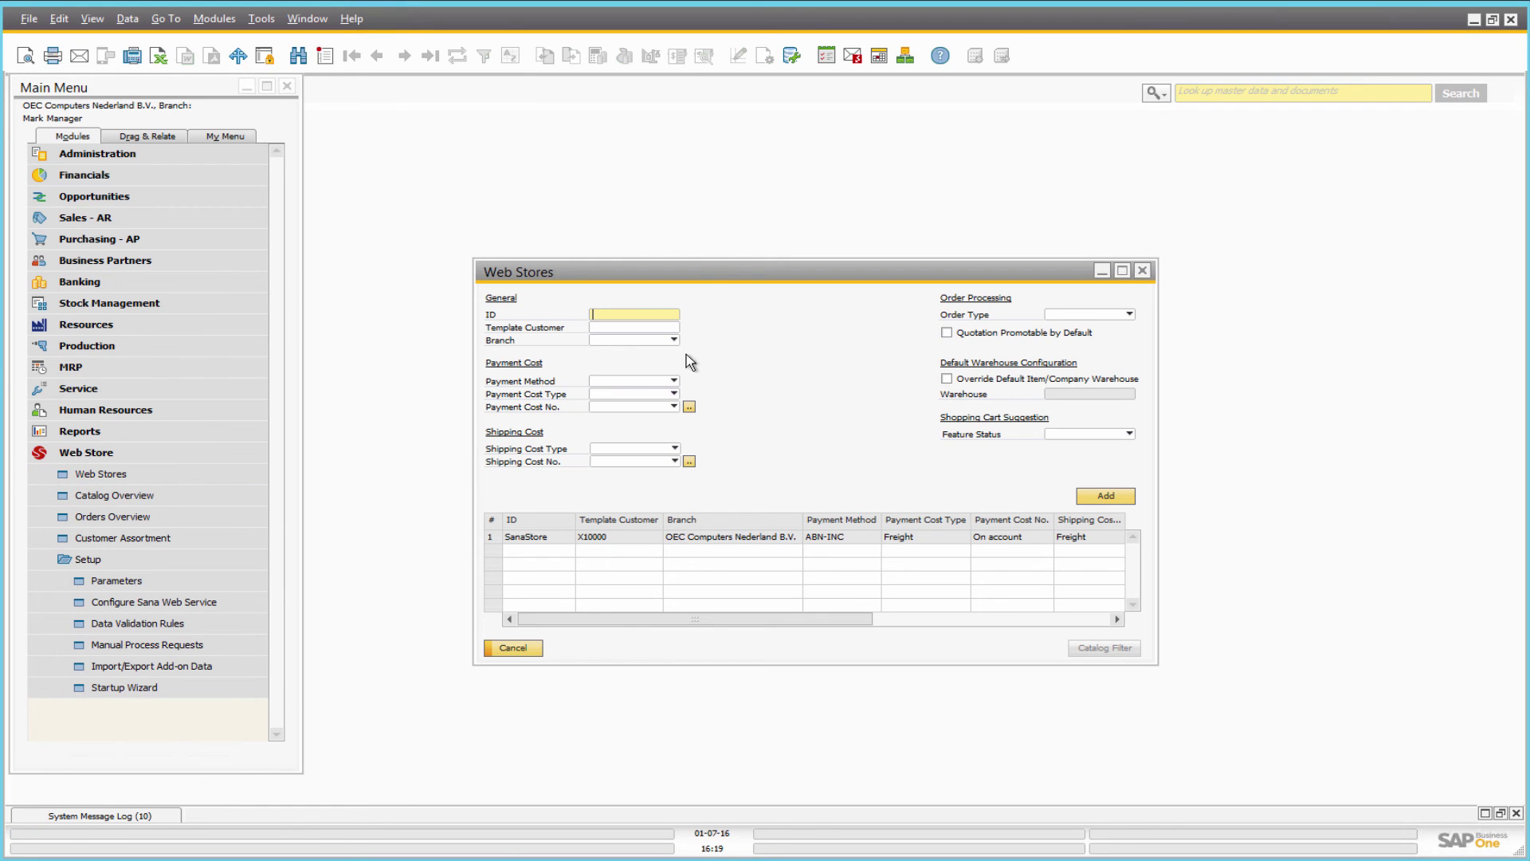
{"action": "left_click", "coordinate": [496, 537]}
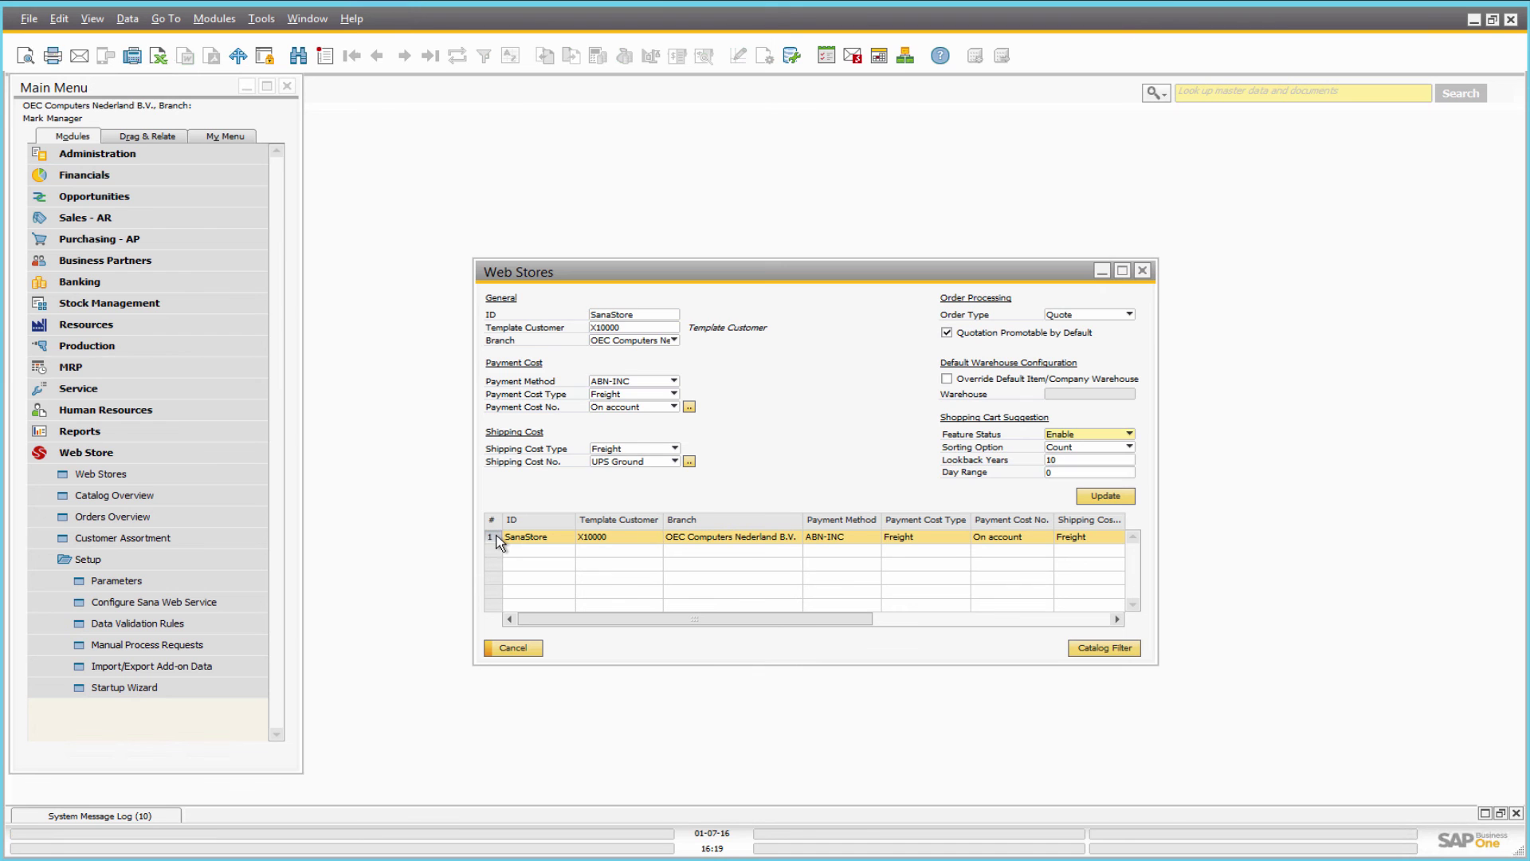